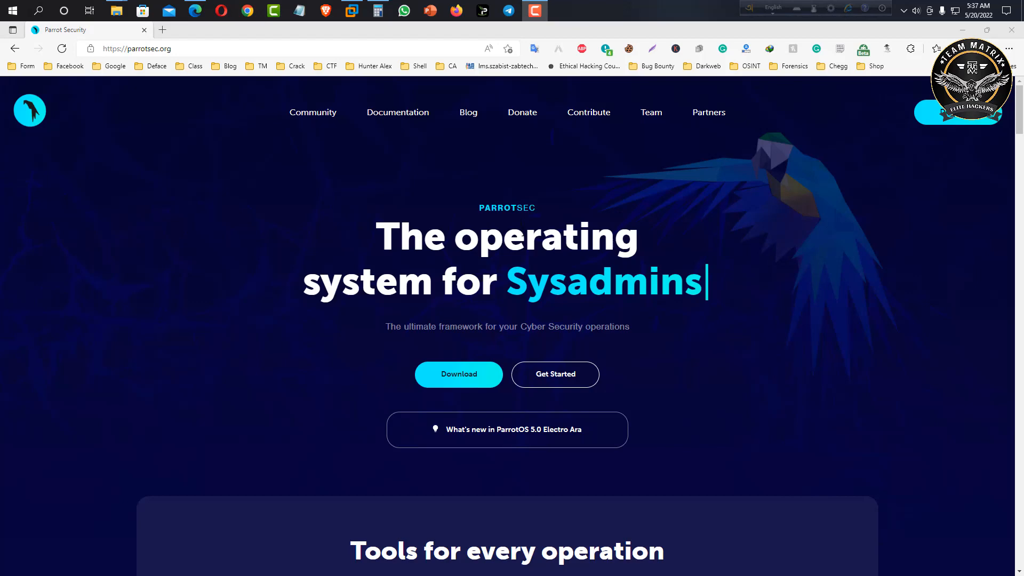
Reload the parrotsec.org home page and open its download page
{"action": "scroll", "coordinate": [503, 209], "scroll_direction": "down", "scroll_amount": 7}
{"action": "left_click", "coordinate": [197, 50]}
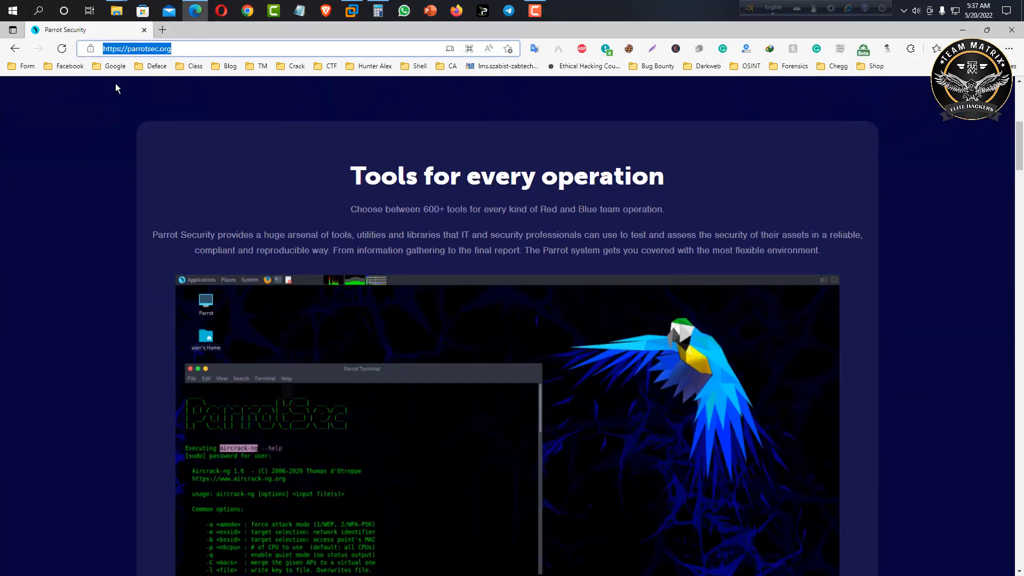
{"action": "key", "text": "Return"}
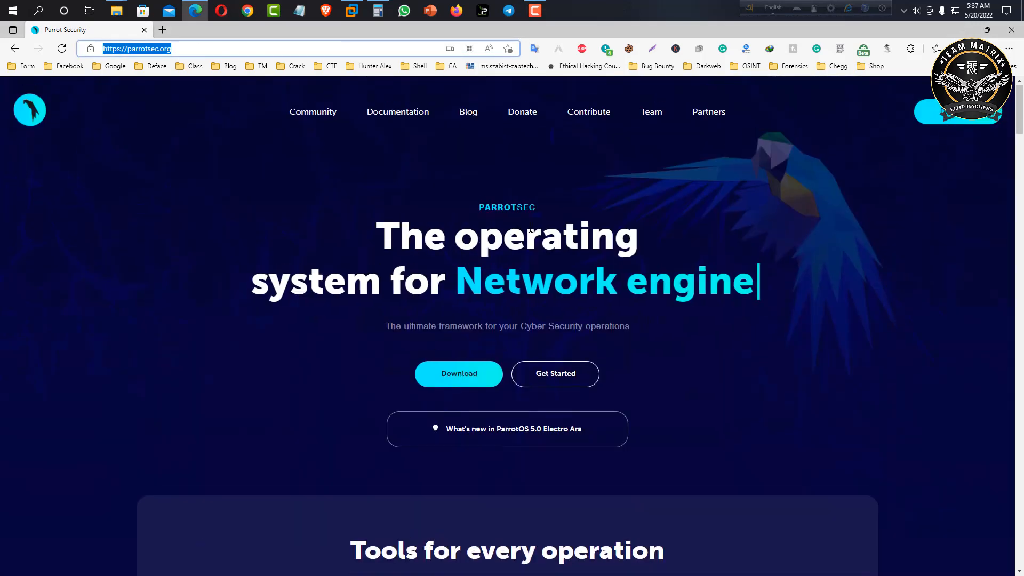
{"action": "left_click", "coordinate": [468, 376]}
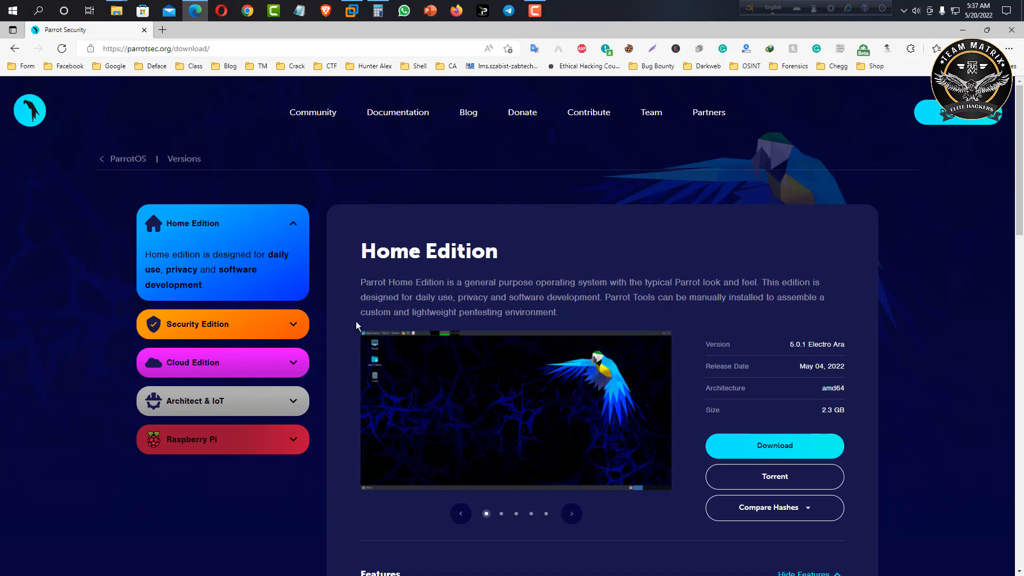
Examine the Home Edition's version, size and download options on the ParrotOS download page
{"action": "scroll", "coordinate": [336, 341], "scroll_direction": "down", "scroll_amount": 2}
{"action": "scroll", "coordinate": [336, 340], "scroll_direction": "down", "scroll_amount": 2}
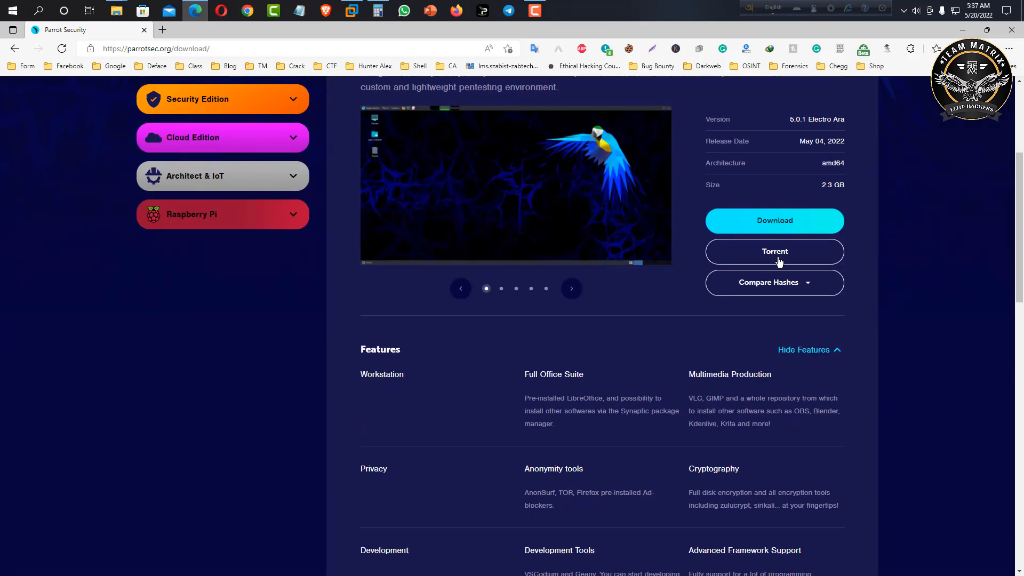
{"action": "scroll", "coordinate": [661, 302], "scroll_direction": "up", "scroll_amount": 1}
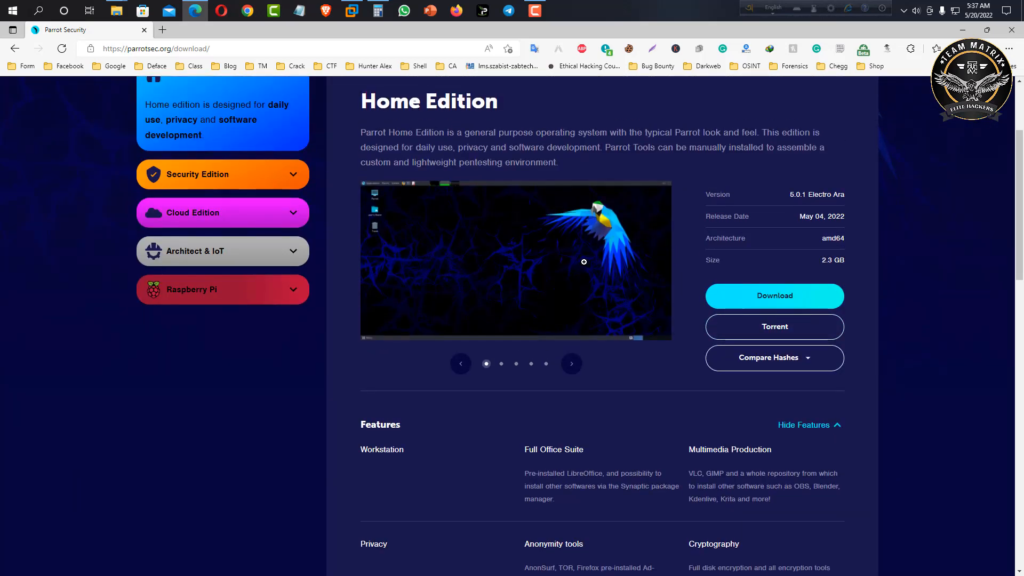
{"action": "left_click", "coordinate": [354, 10]}
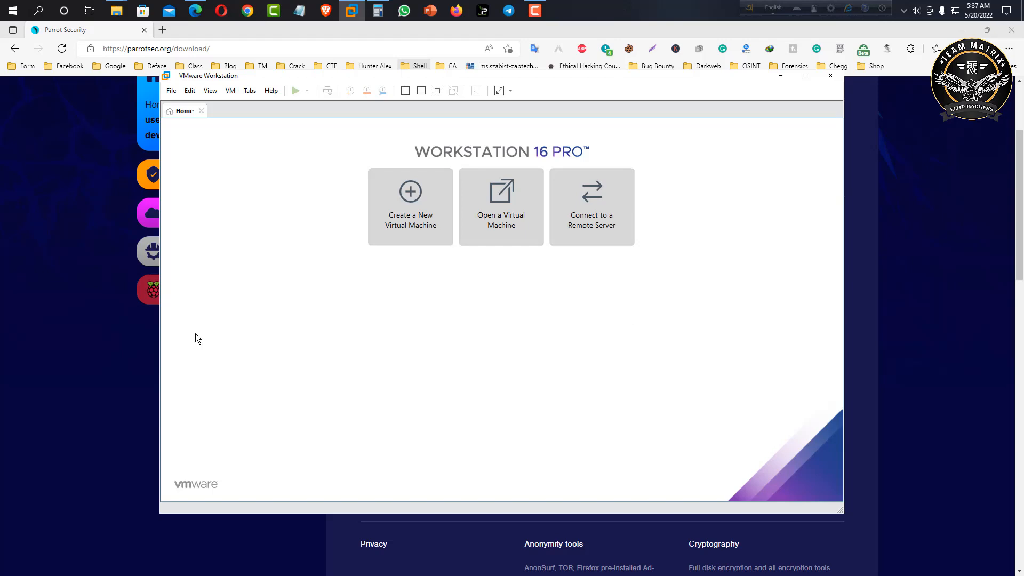
{"action": "left_click", "coordinate": [102, 325]}
{"action": "scroll", "coordinate": [210, 348], "scroll_direction": "up", "scroll_amount": 3}
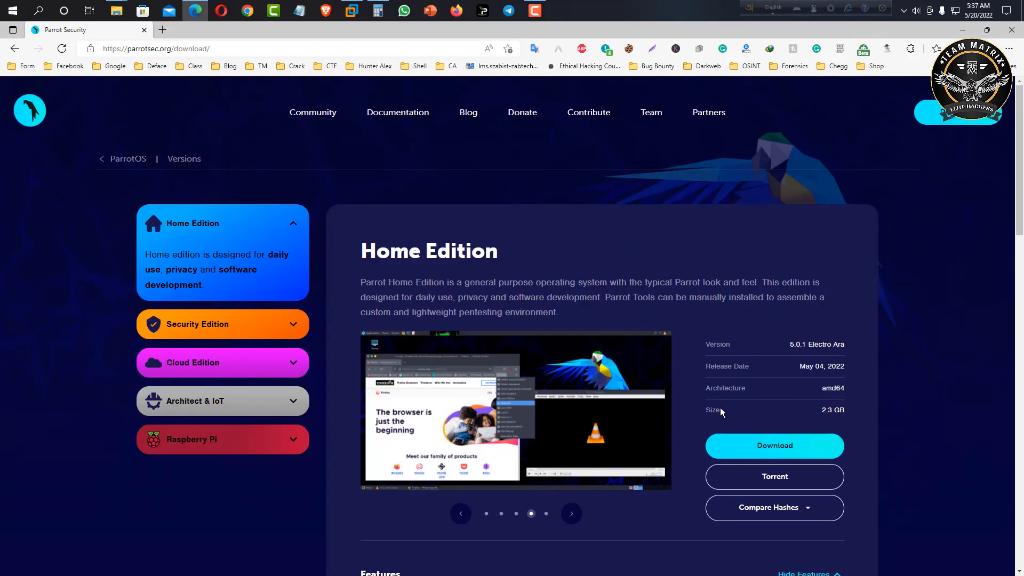
Switch to the VM folder on Local Disk (C:) in File Explorer and create a new folder named Parrot
{"action": "mouse_move", "coordinate": [121, 8]}
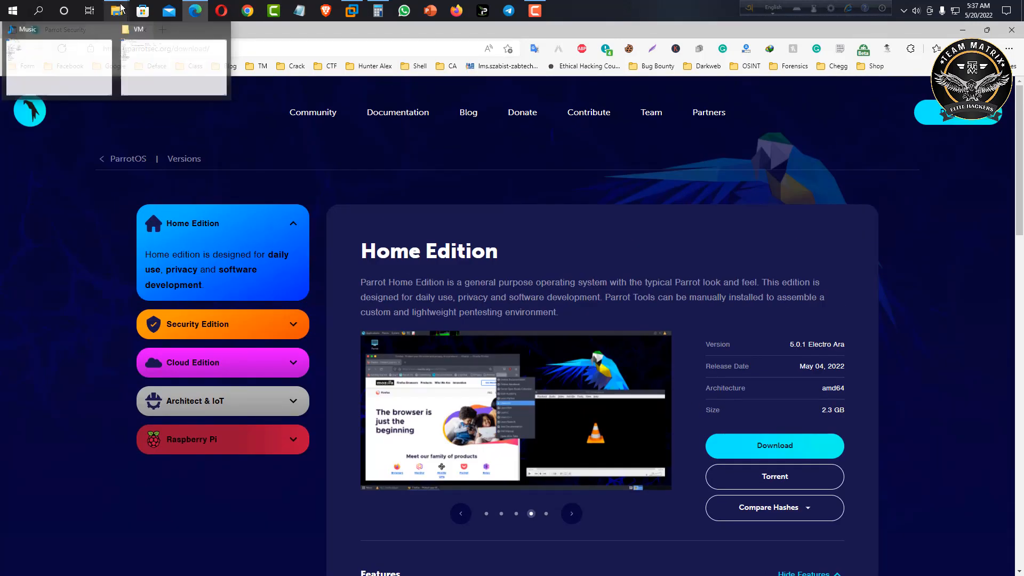
{"action": "mouse_move", "coordinate": [132, 62]}
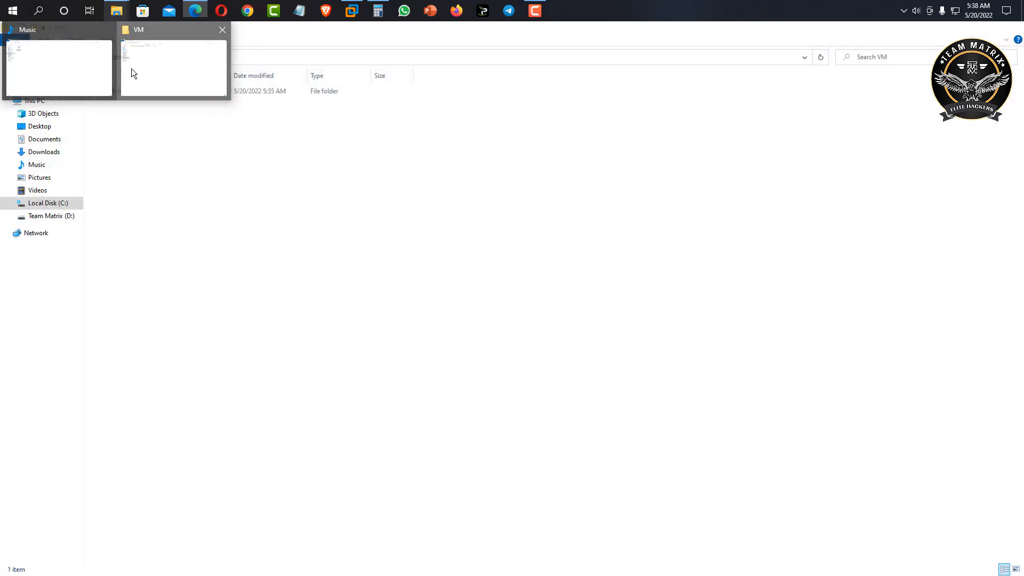
{"action": "left_click", "coordinate": [131, 69]}
{"action": "right_click", "coordinate": [132, 123]}
{"action": "mouse_move", "coordinate": [192, 252]}
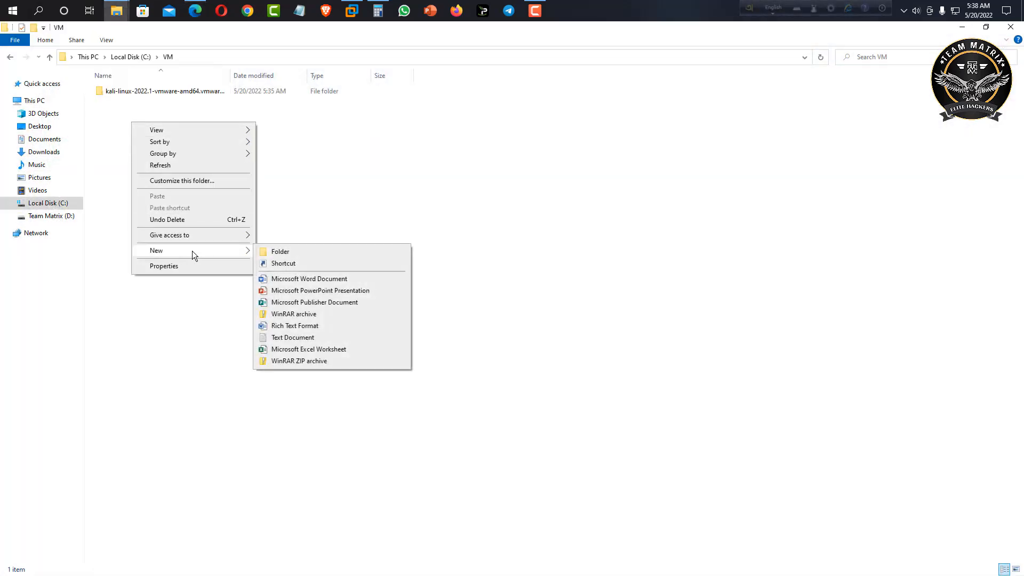
{"action": "left_click", "coordinate": [312, 249]}
{"action": "key", "text": "BackSpace"}
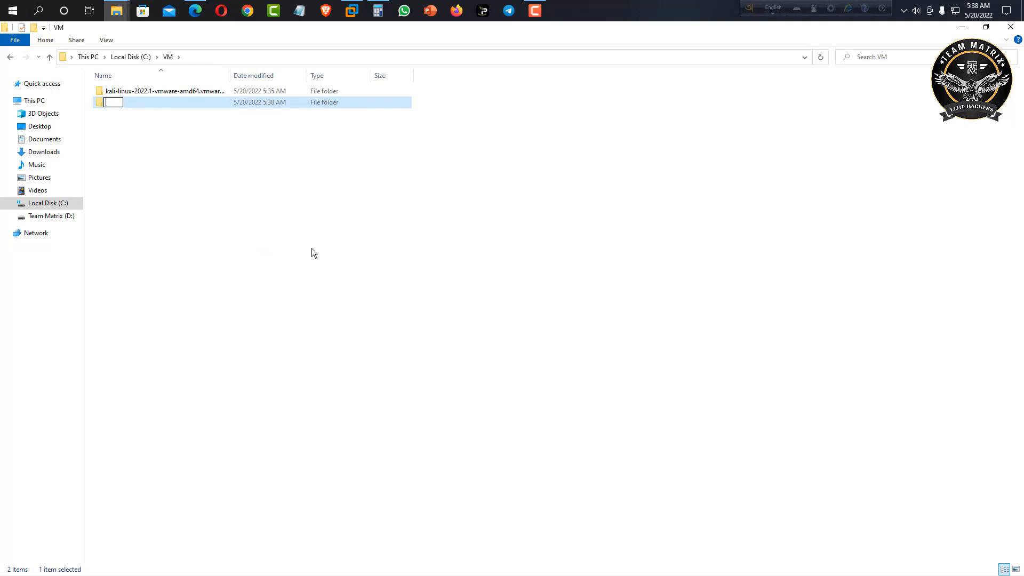
{"action": "type", "text": "Parrot"}
{"action": "key", "text": "Return"}
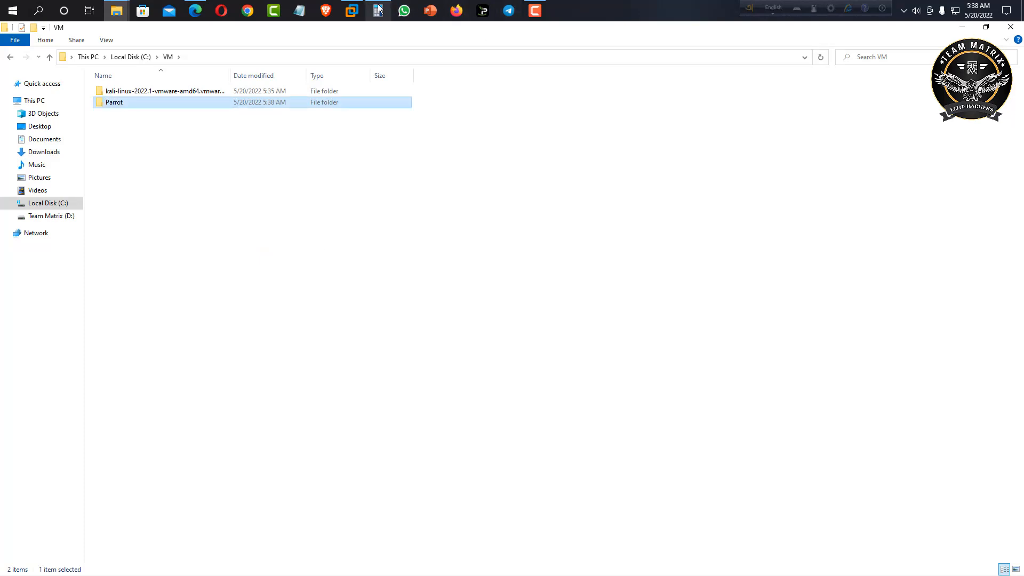
Start a new virtual machine in VMware Workstation, using the Parrot security 5.0.1 amd64 ISO from the Music folder as installer image
{"action": "left_click", "coordinate": [352, 11]}
{"action": "left_click_drag", "start_coordinate": [384, 75], "coordinate": [402, 89]}
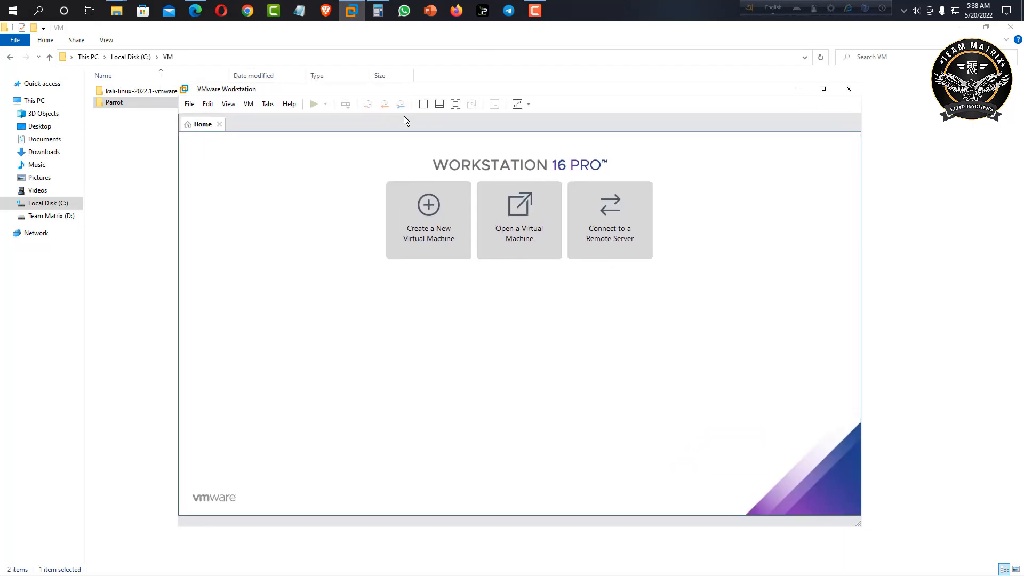
{"action": "left_click", "coordinate": [439, 249]}
{"action": "left_click", "coordinate": [573, 409]}
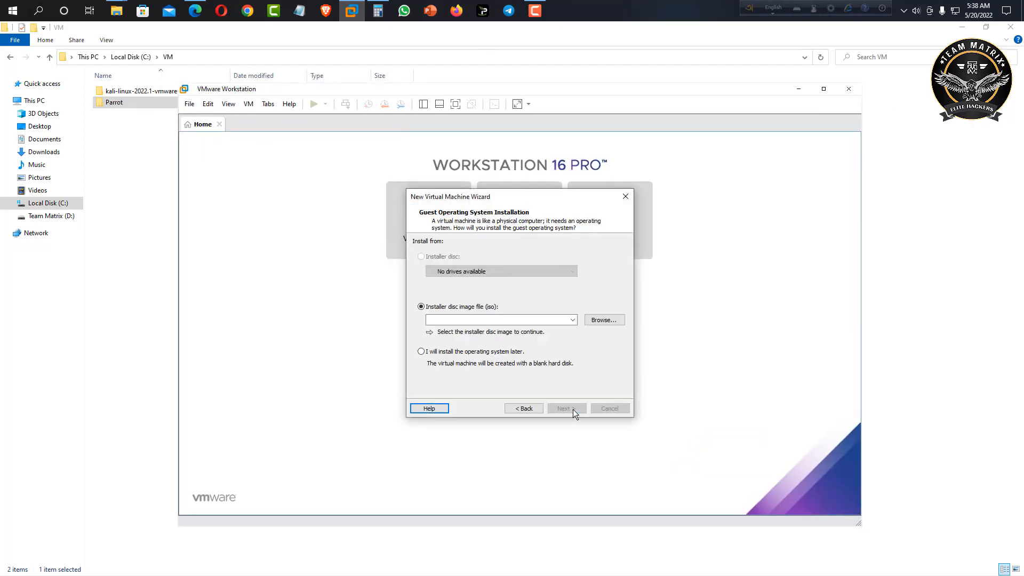
{"action": "left_click", "coordinate": [597, 321]}
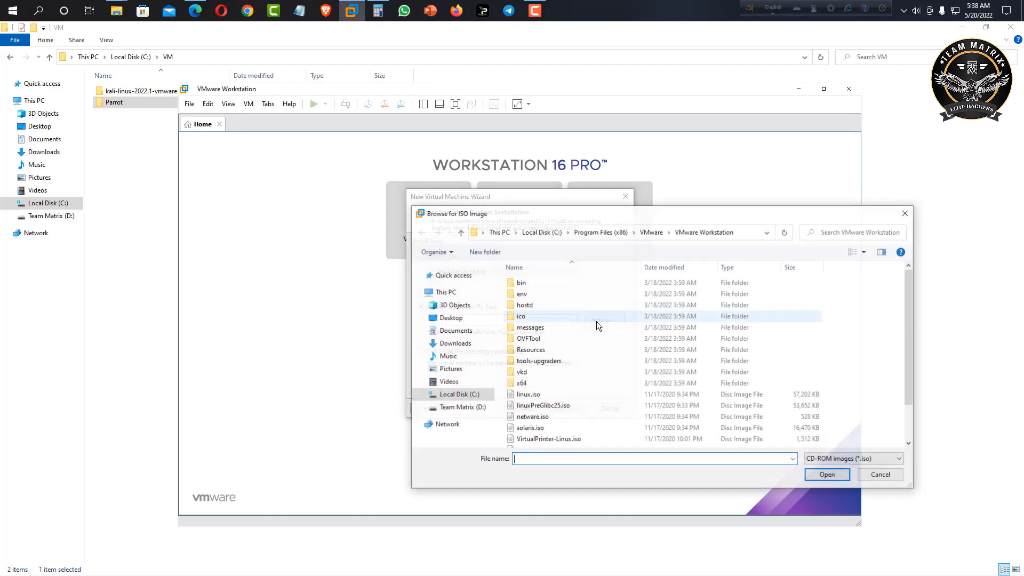
{"action": "left_click", "coordinate": [456, 356]}
{"action": "double_click", "coordinate": [522, 324]}
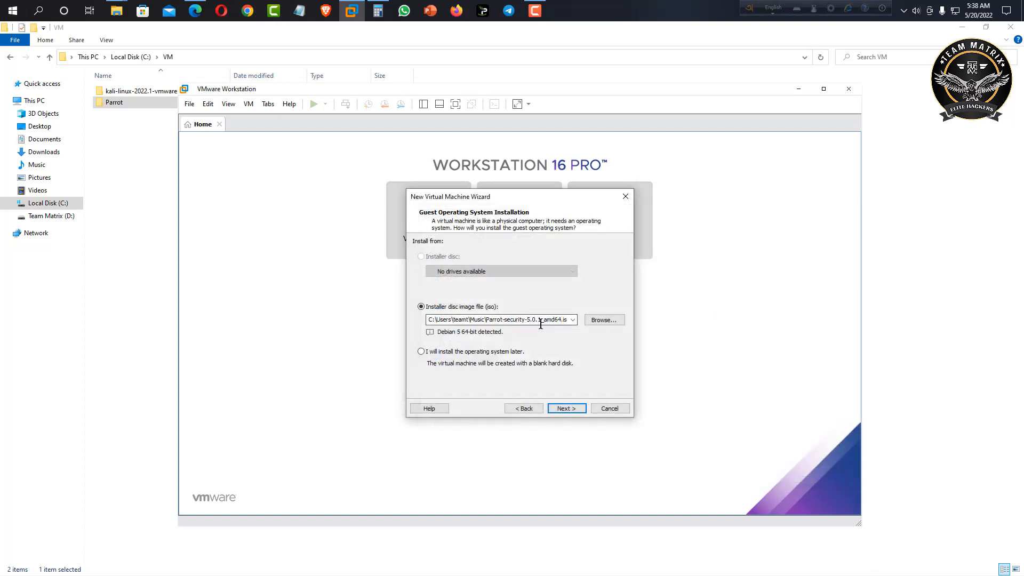
{"action": "left_click", "coordinate": [571, 408]}
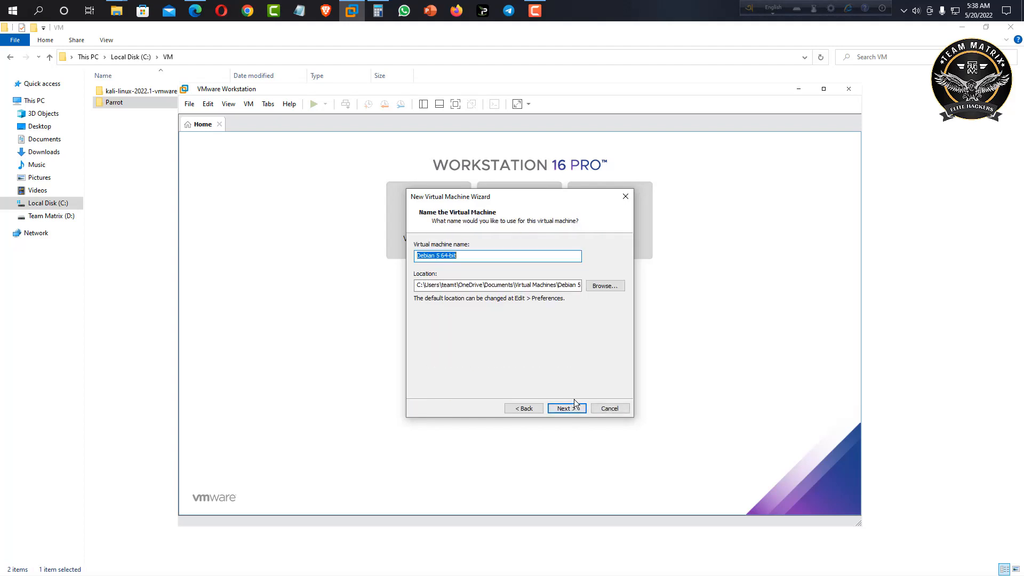
Name the virtual machine Parrot OS, keep the location offered by the wizard, and continue to the disk capacity settings
{"action": "left_click_drag", "start_coordinate": [486, 258], "coordinate": [411, 258]}
{"action": "key", "text": "BackSpace"}
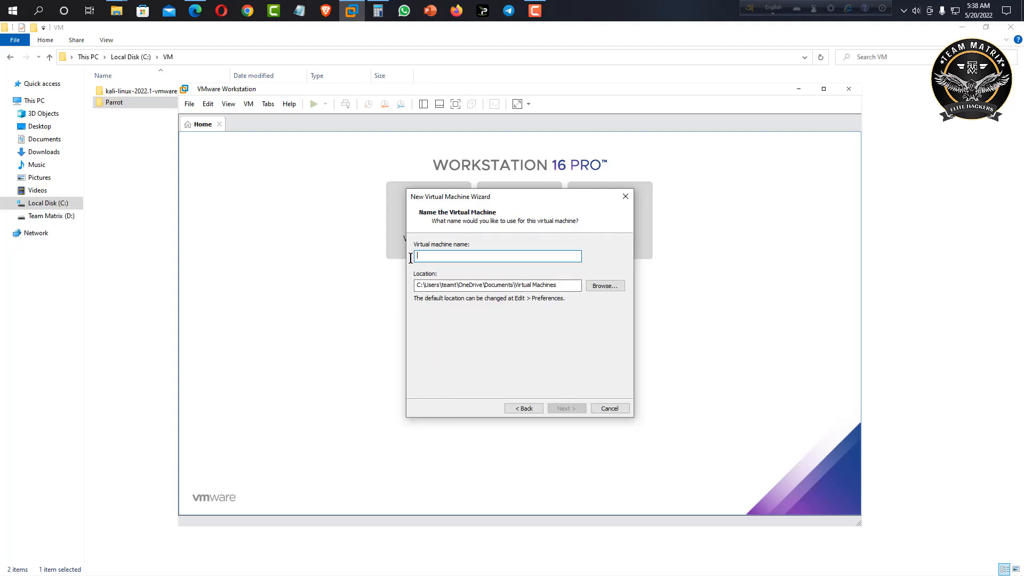
{"action": "type", "text": "Parrot "}
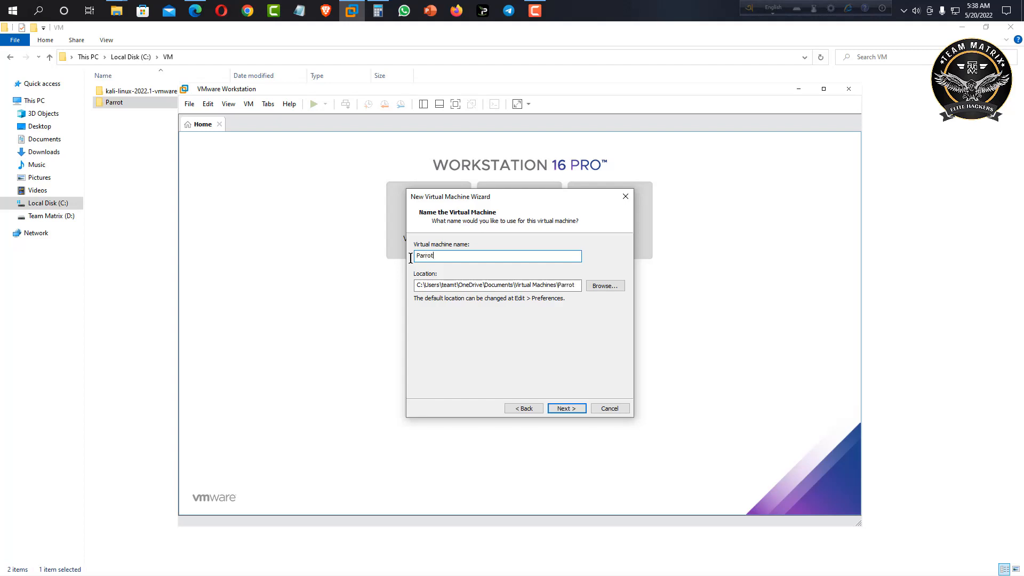
{"action": "type", "text": "O"}
{"action": "type", "text": "DS"}
{"action": "type", "text": "S"}
{"action": "left_click", "coordinate": [574, 409]}
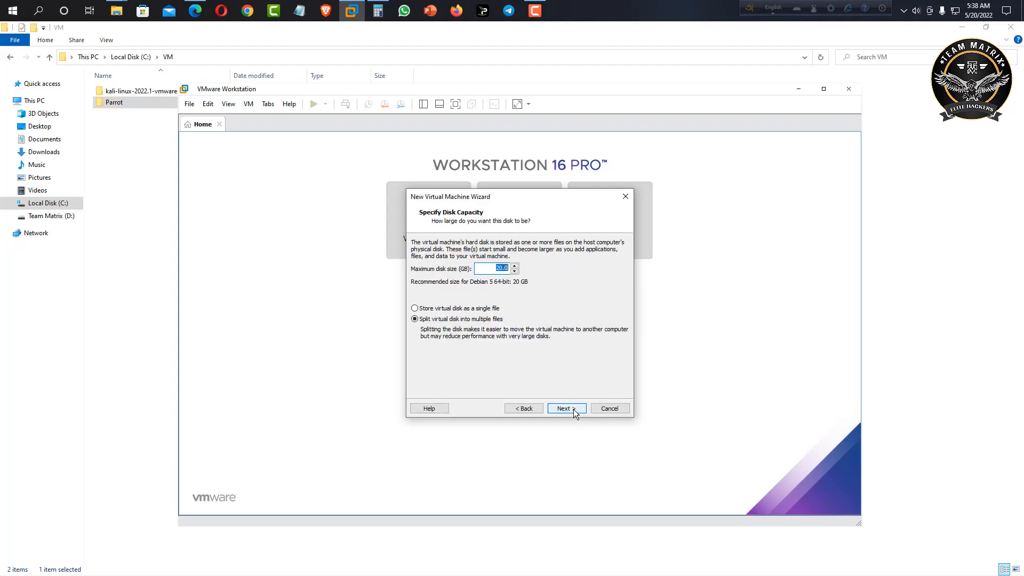
Set the virtual machine's maximum disk size to 40 GB, split into multiple files
{"action": "left_click_drag", "start_coordinate": [495, 268], "coordinate": [518, 270]}
{"action": "type", "text": "40"}
{"action": "left_click", "coordinate": [567, 409]}
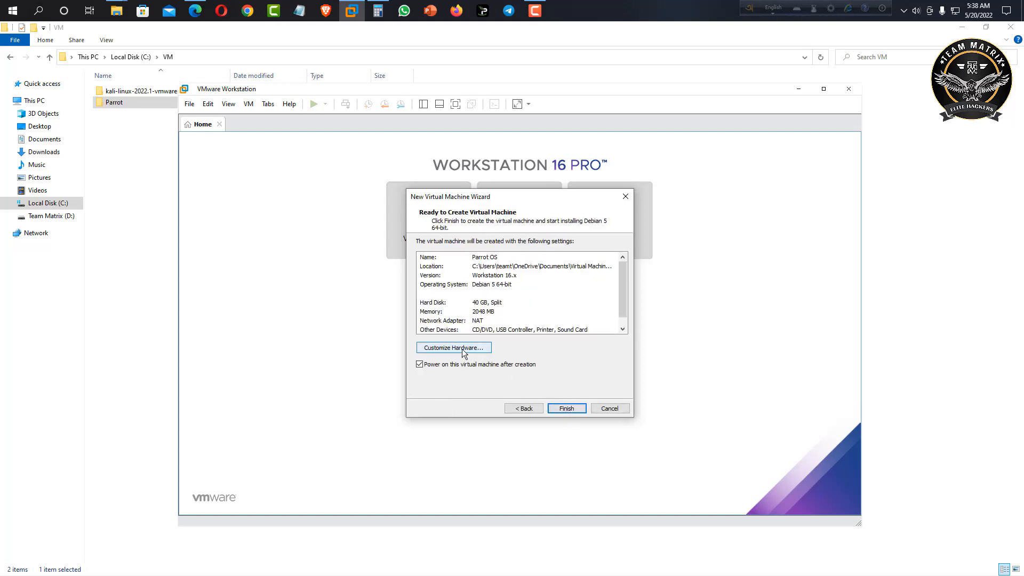
Customize the virtual machine's hardware by setting its memory to 4 GB
{"action": "left_click", "coordinate": [459, 348]}
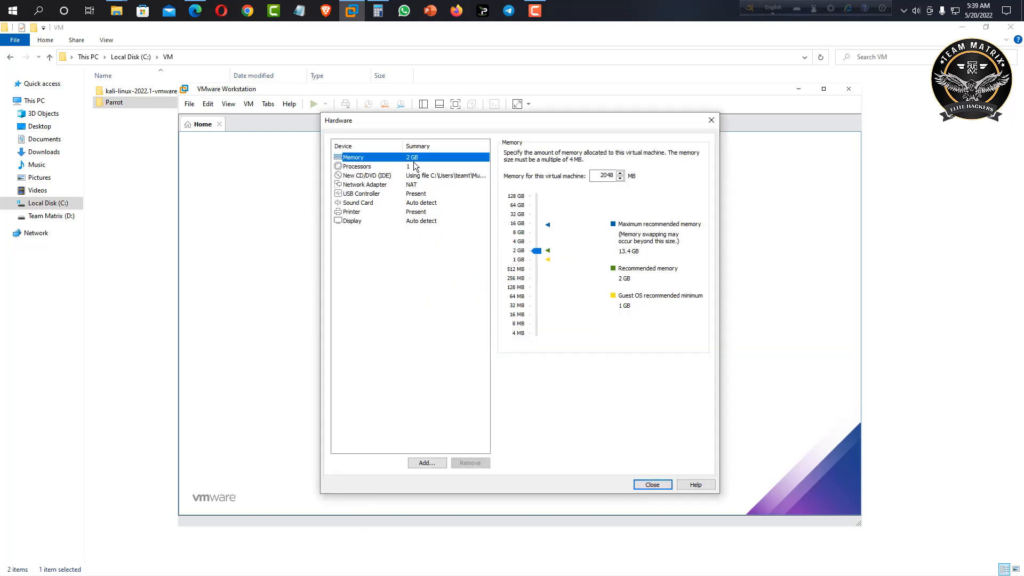
{"action": "left_click", "coordinate": [536, 251]}
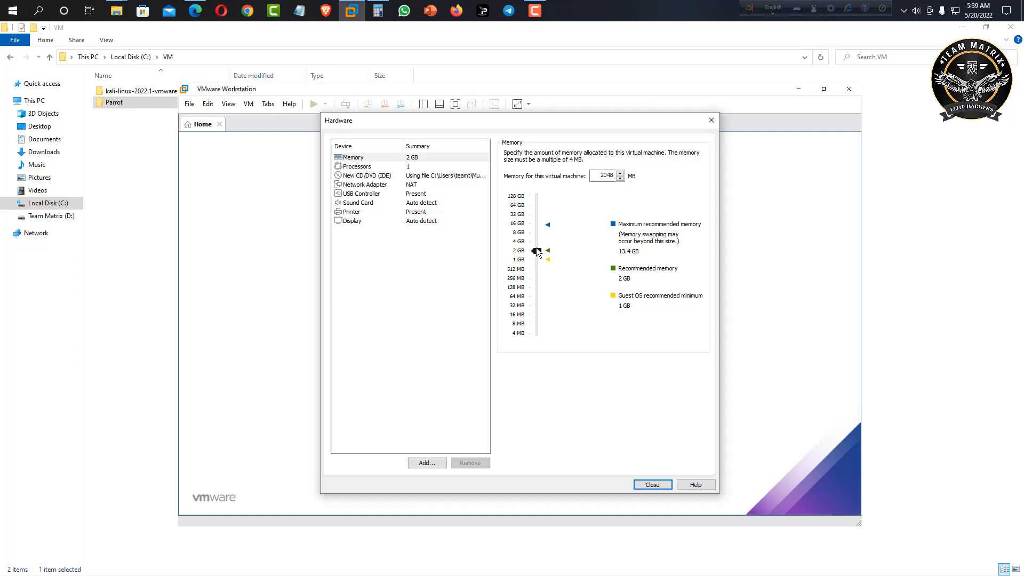
{"action": "left_click_drag", "start_coordinate": [536, 250], "coordinate": [537, 245]}
Open the virtual machine's processor settings and check the host CPU's core count in Task Manager
{"action": "left_click", "coordinate": [386, 167]}
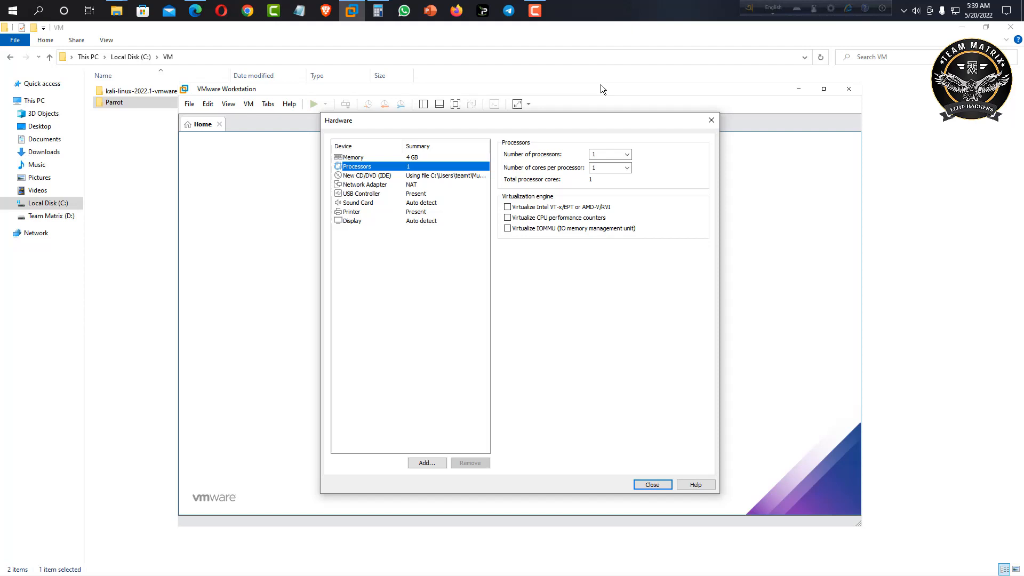
{"action": "right_click", "coordinate": [632, 6]}
{"action": "left_click", "coordinate": [680, 224]}
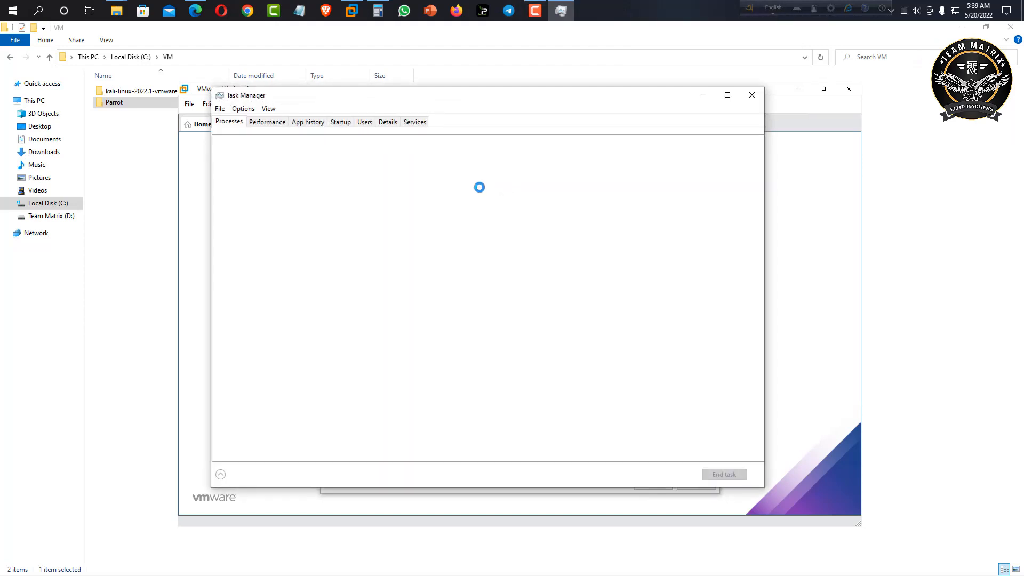
{"action": "left_click", "coordinate": [268, 122]}
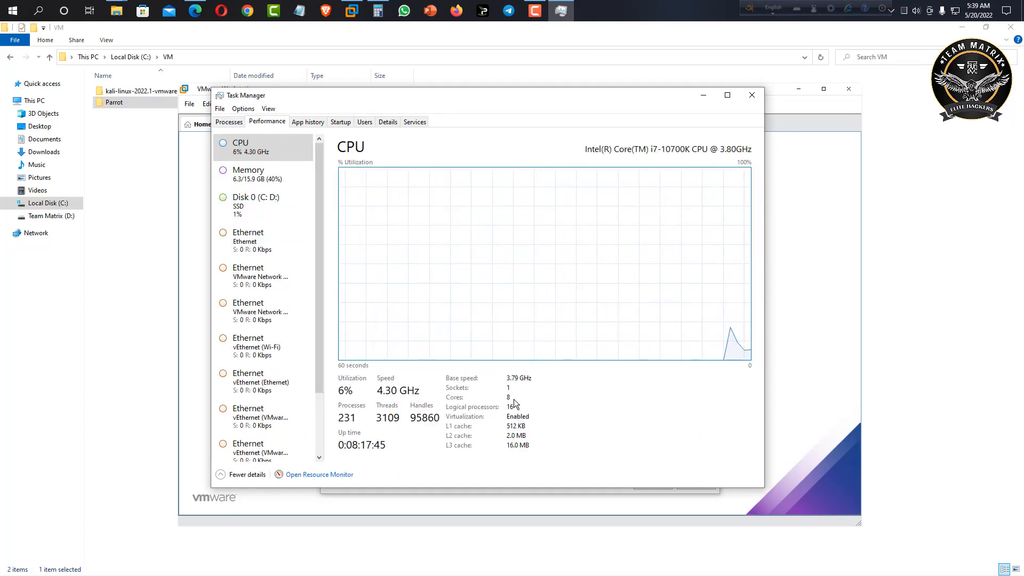
{"action": "left_click", "coordinate": [702, 96]}
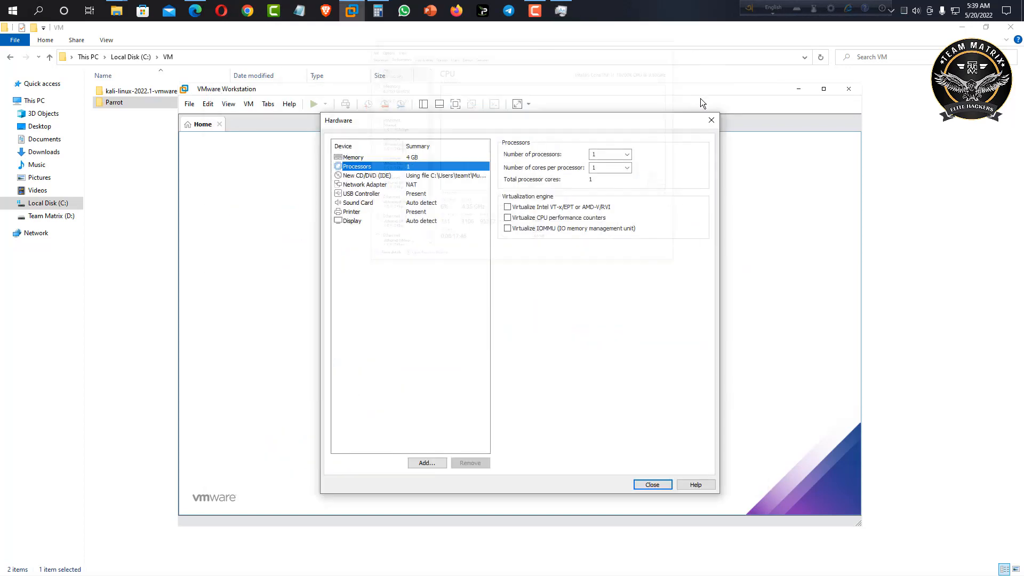
Set the virtual machine to 2 processors with 2 cores per processor and close the hardware settings
{"action": "left_click", "coordinate": [627, 154]}
{"action": "left_click", "coordinate": [615, 168]}
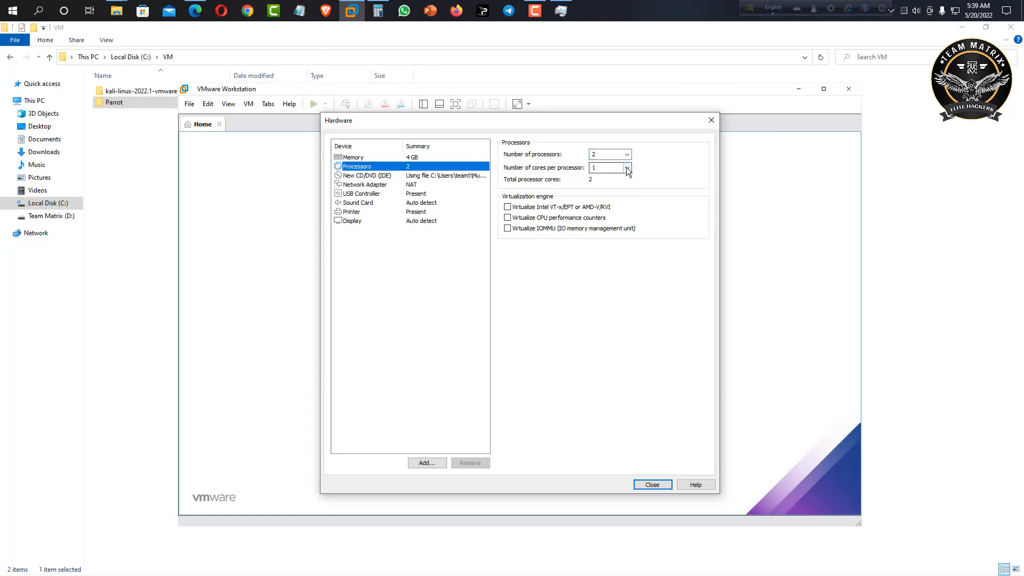
{"action": "left_click", "coordinate": [627, 167]}
{"action": "left_click", "coordinate": [606, 185]}
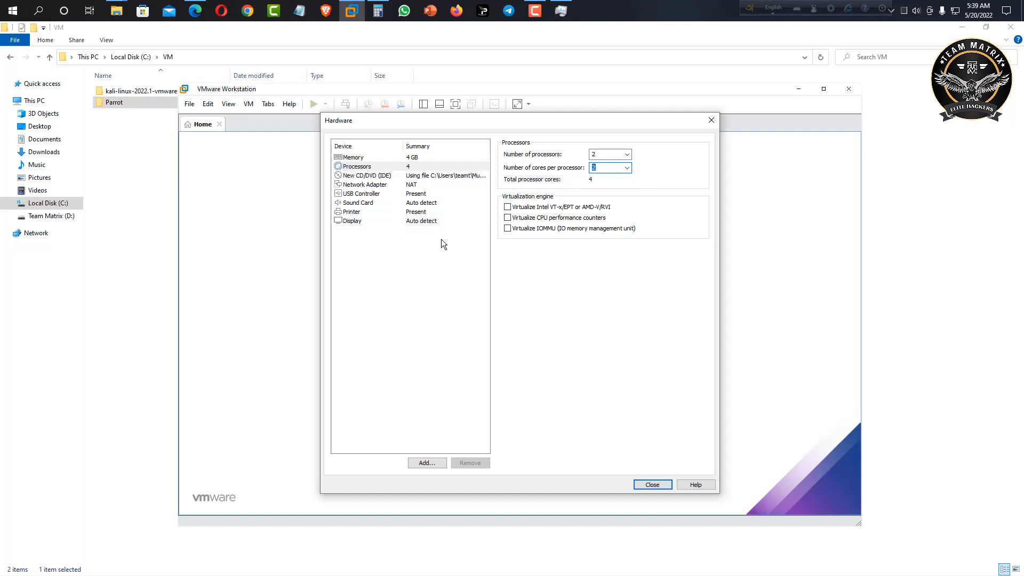
{"action": "left_click", "coordinate": [650, 486]}
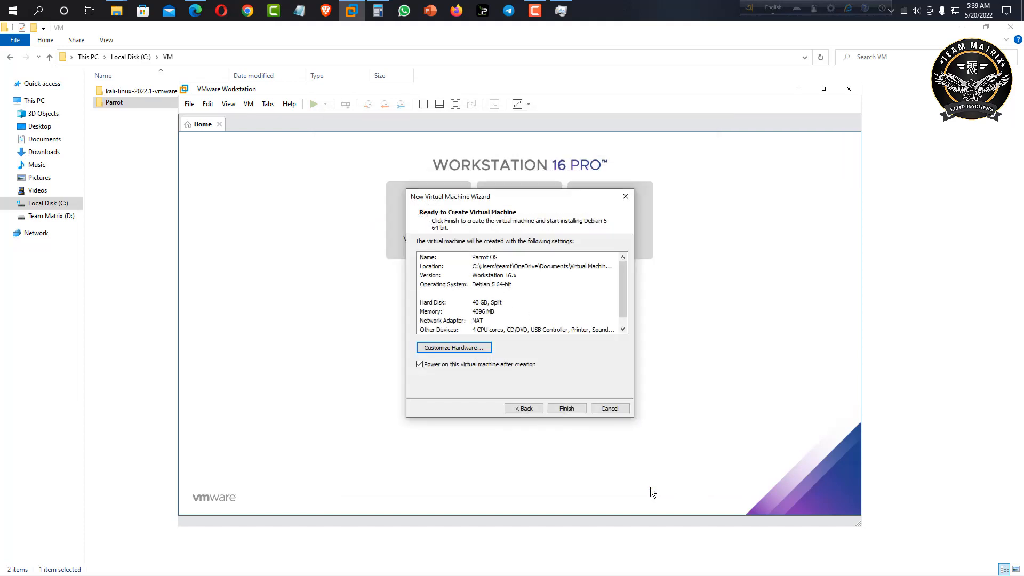
Finish creating the virtual machine, dismiss the side channel hint, and boot Parrot with the Try / Install option
{"action": "left_click", "coordinate": [567, 409]}
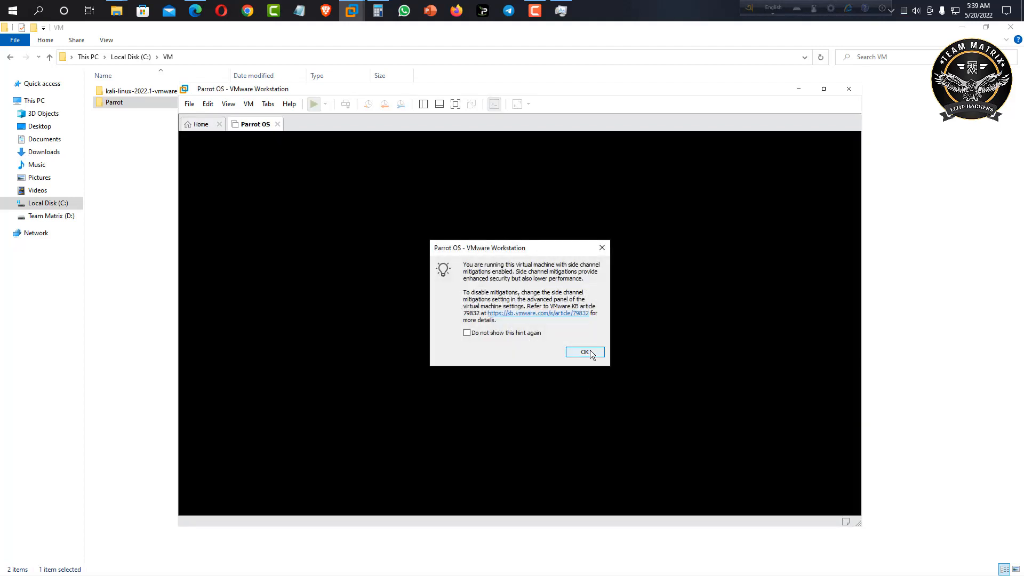
{"action": "left_click", "coordinate": [585, 353]}
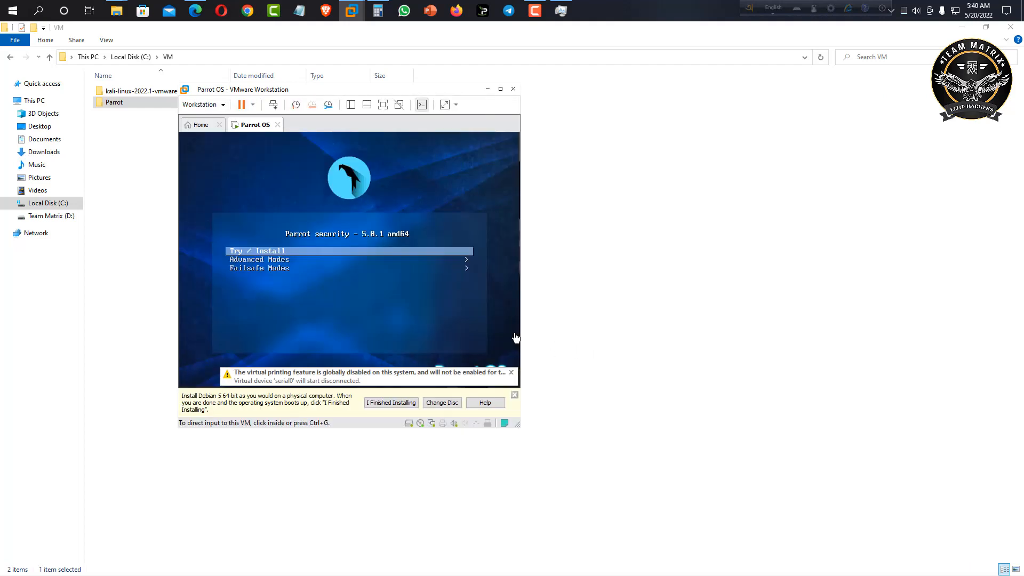
{"action": "left_click", "coordinate": [315, 254]}
{"action": "key", "text": "Return"}
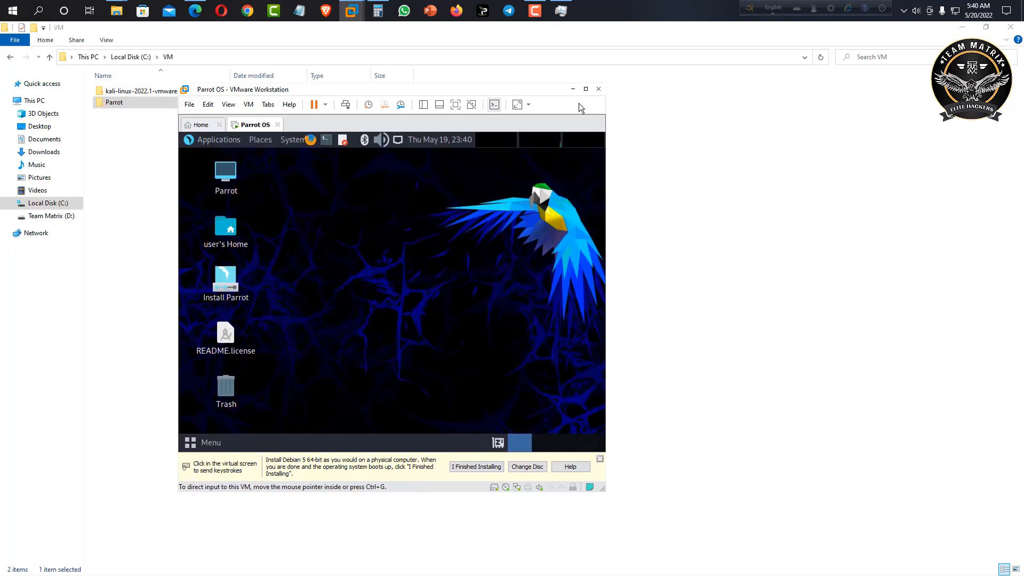
Bring the Parrot OS virtual machine window back up, enlarge it, and launch the Install Parrot installer
{"action": "left_click", "coordinate": [598, 89]}
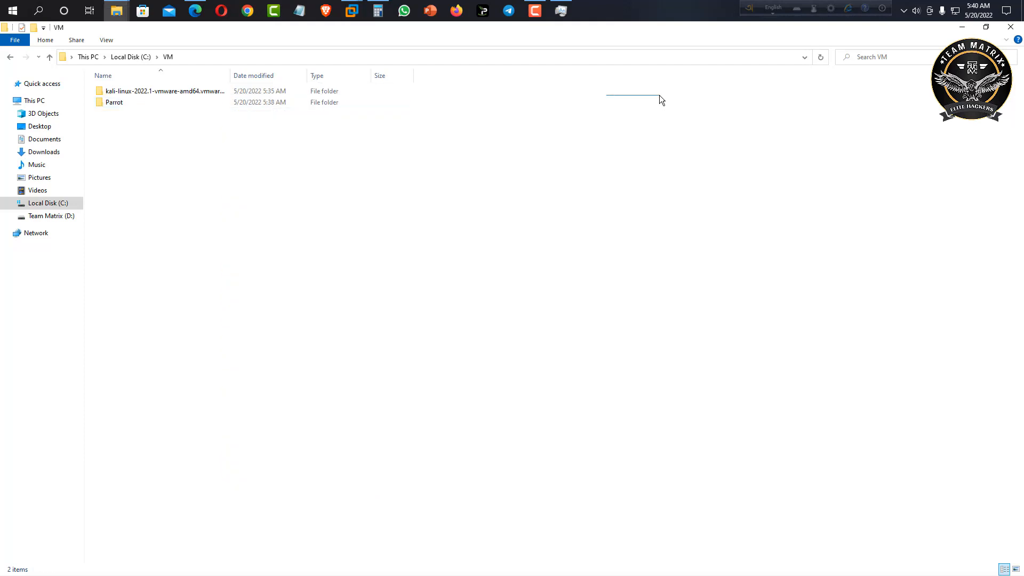
{"action": "left_click", "coordinate": [351, 10]}
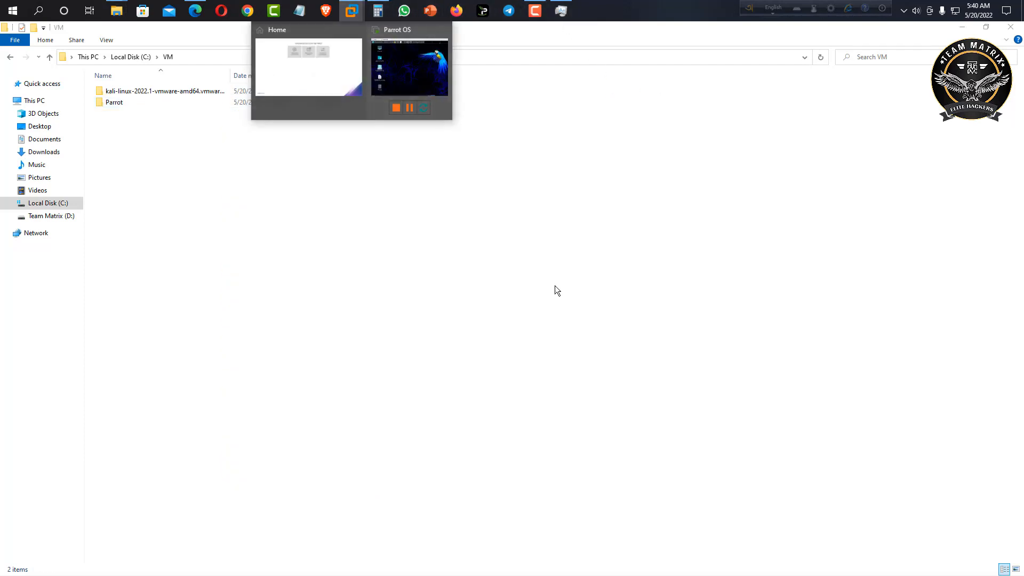
{"action": "left_click", "coordinate": [424, 74]}
{"action": "left_click_drag", "start_coordinate": [603, 488], "coordinate": [800, 531]}
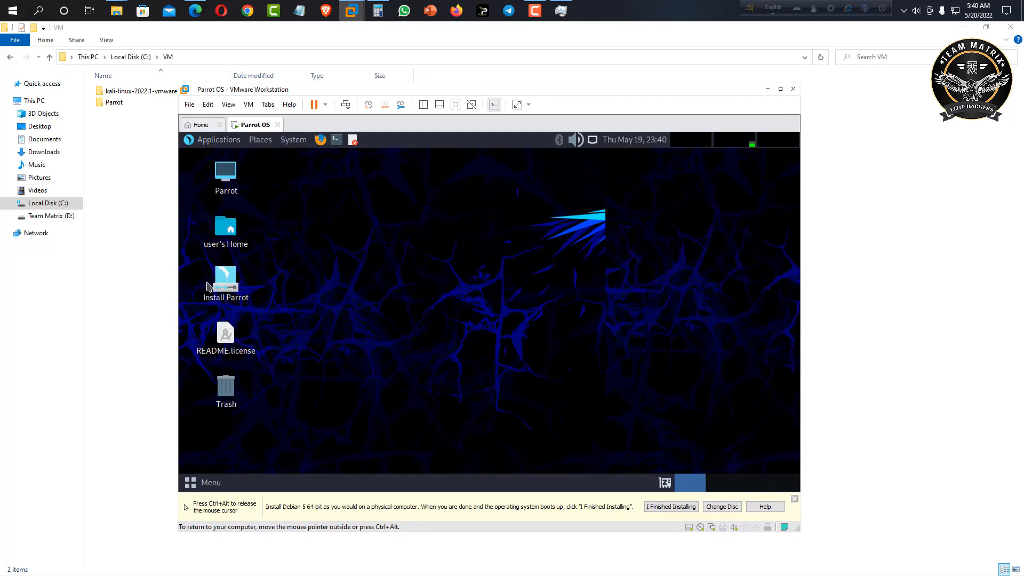
{"action": "left_click", "coordinate": [234, 284]}
{"action": "double_click", "coordinate": [238, 284]}
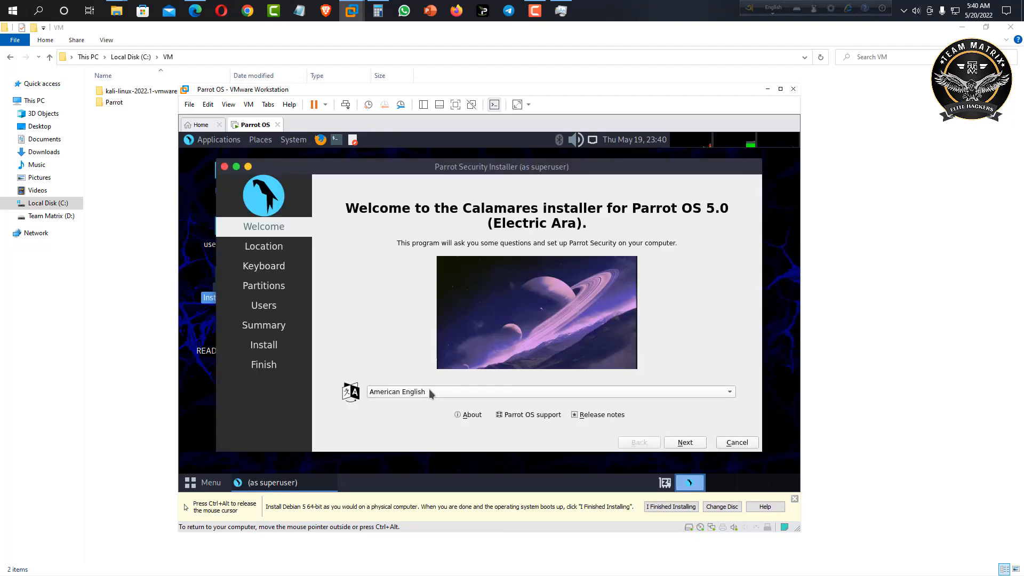
Select American English as the installer language and continue to the location settings
{"action": "left_click", "coordinate": [454, 393]}
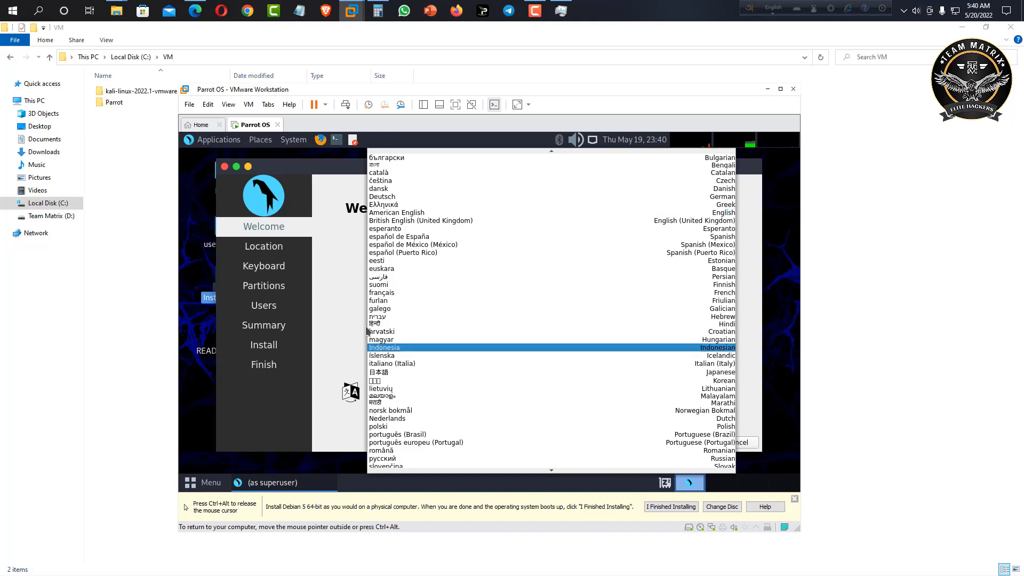
{"action": "left_click", "coordinate": [395, 212]}
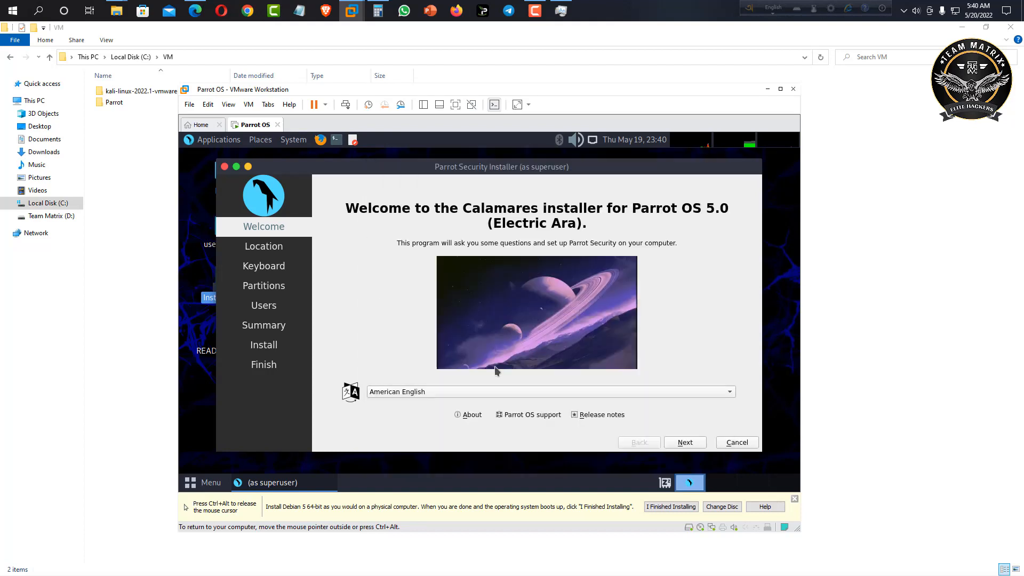
{"action": "left_click", "coordinate": [685, 442]}
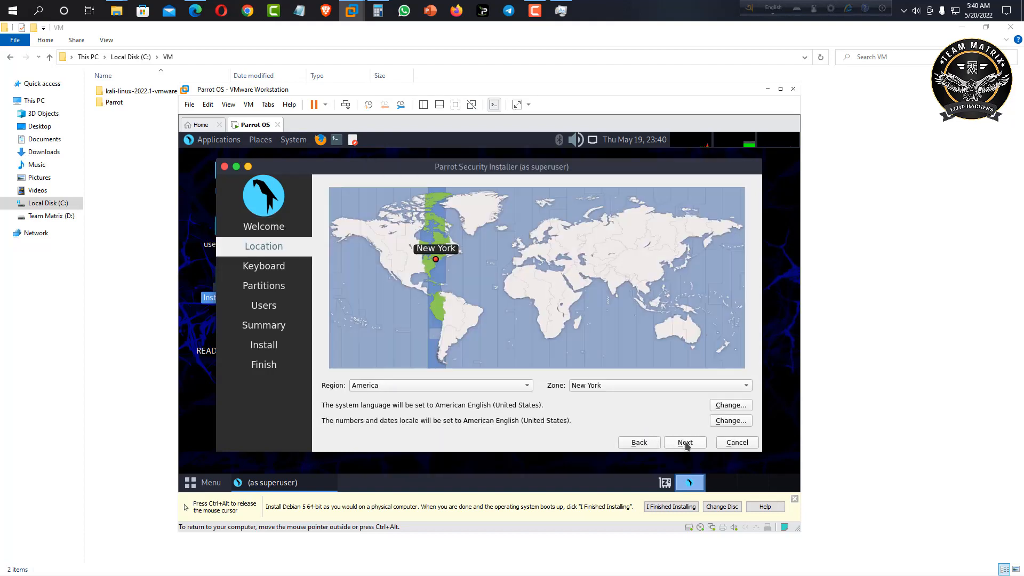
Set the location to region Asia and zone Dhaka, and continue to the keyboard settings
{"action": "left_click", "coordinate": [475, 386]}
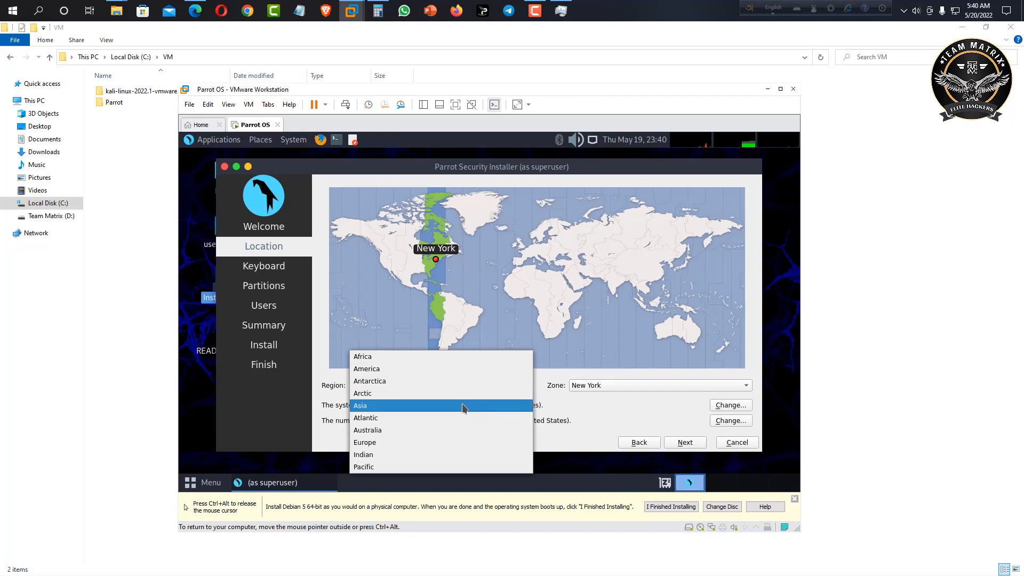
{"action": "left_click", "coordinate": [463, 402]}
{"action": "left_click", "coordinate": [620, 387]}
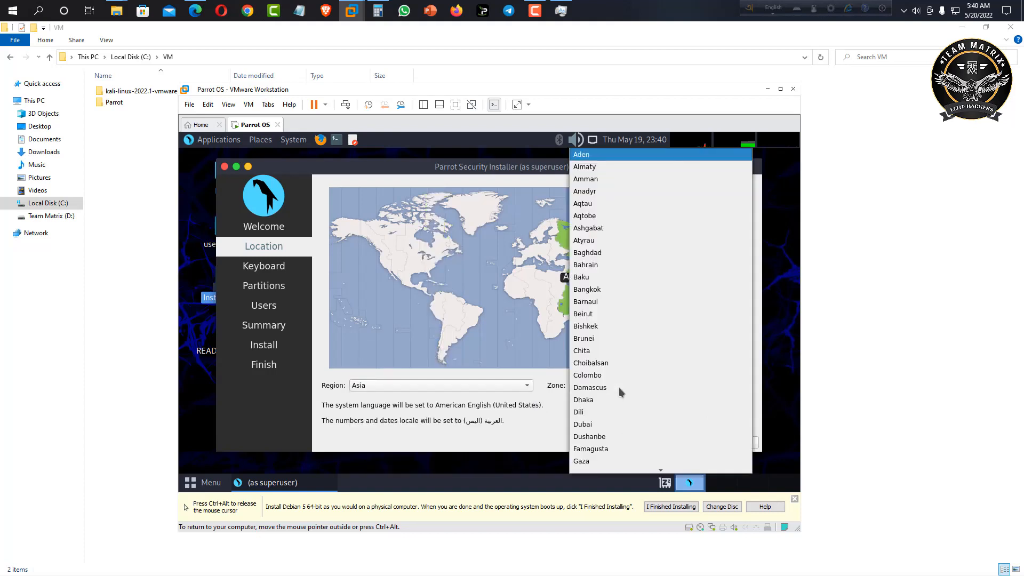
{"action": "scroll", "coordinate": [622, 370], "scroll_direction": "down", "scroll_amount": 2}
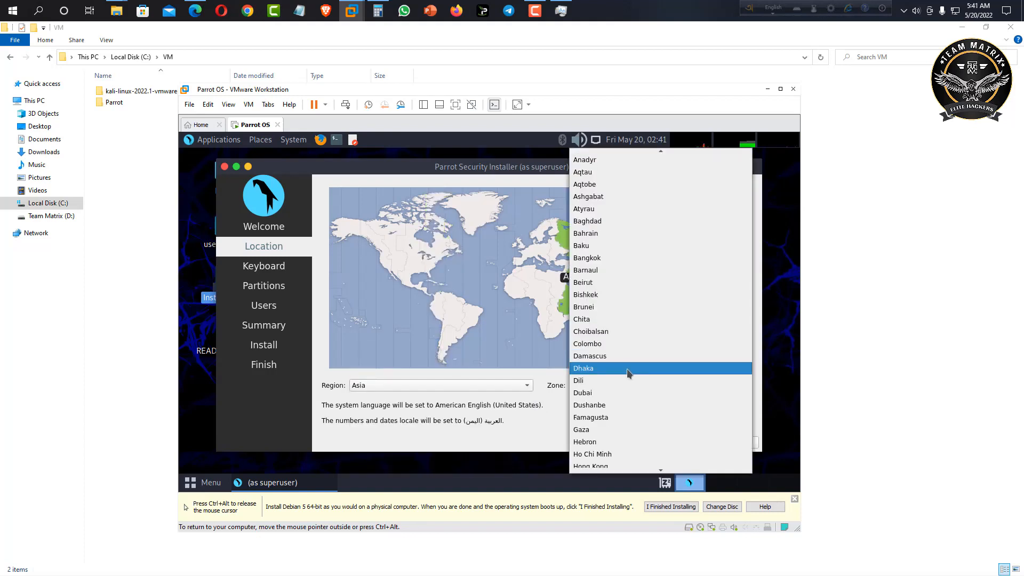
{"action": "left_click", "coordinate": [626, 369]}
{"action": "left_click", "coordinate": [683, 442]}
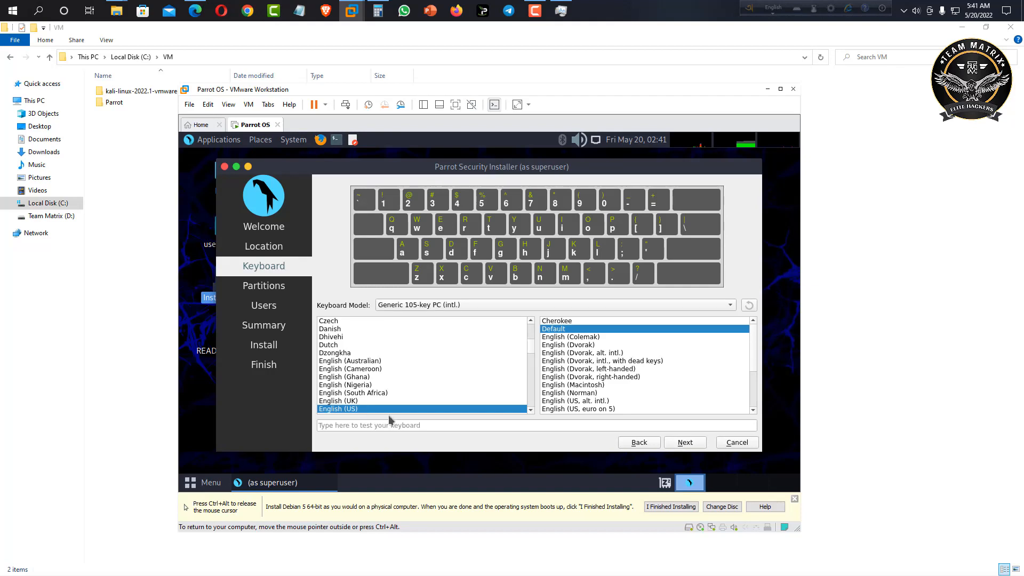
Accept the default English (US) keyboard layout and choose to erase the whole disk with no swap
{"action": "left_click", "coordinate": [686, 447]}
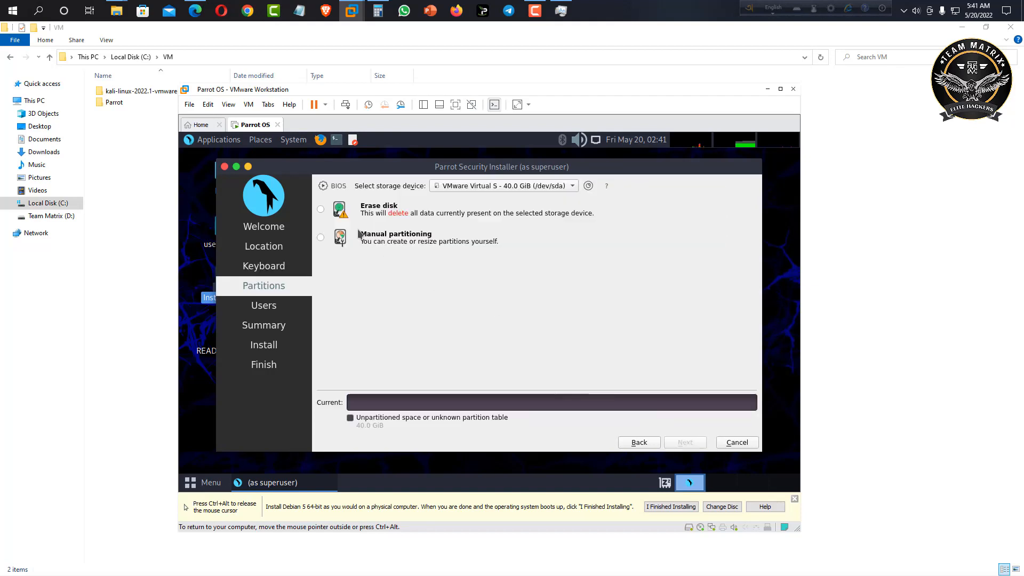
{"action": "left_click", "coordinate": [321, 210]}
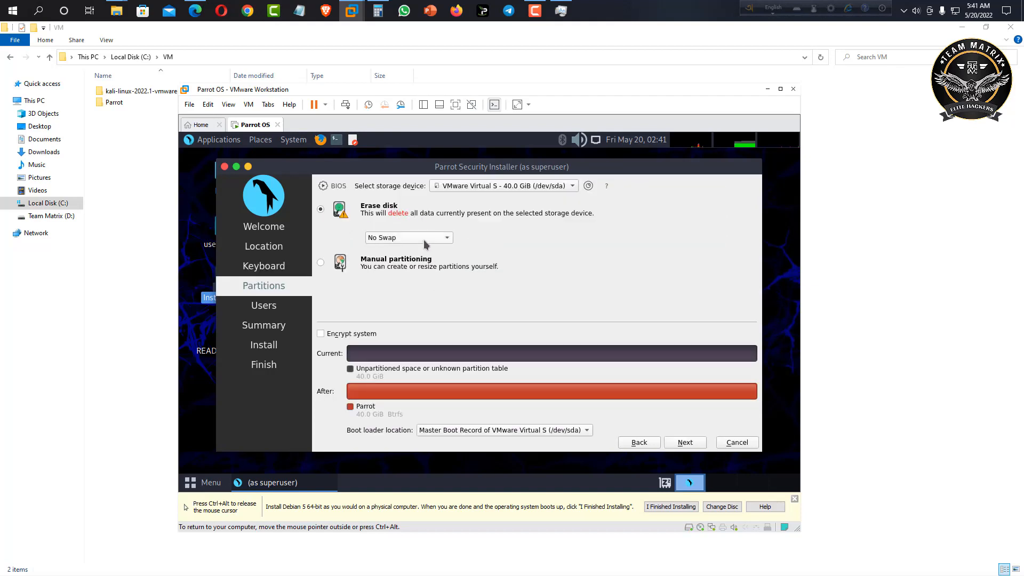
{"action": "left_click", "coordinate": [685, 443]}
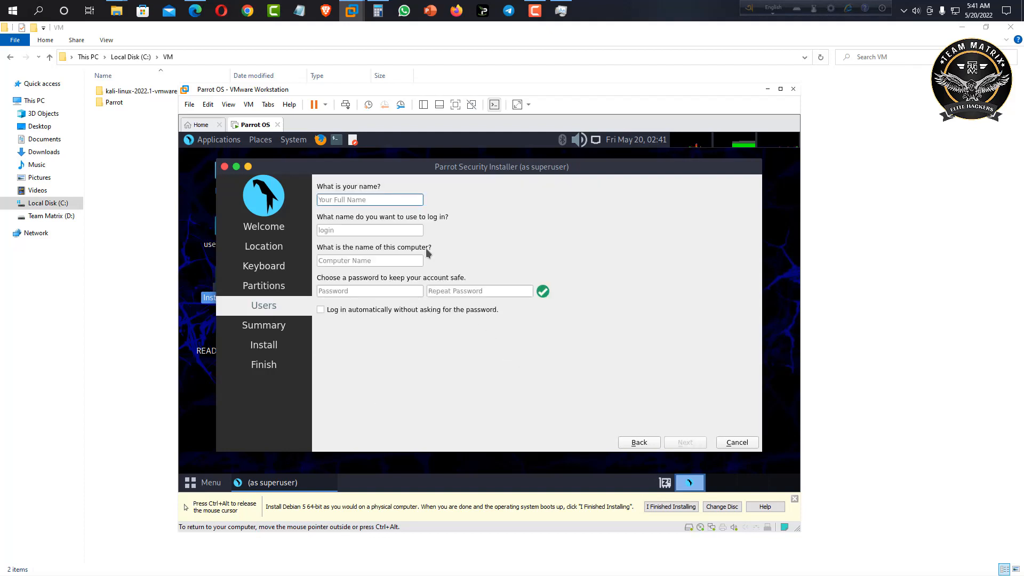
Enter "Team Matrix" as the display name of the new user account
{"action": "type", "text": "Tea"}
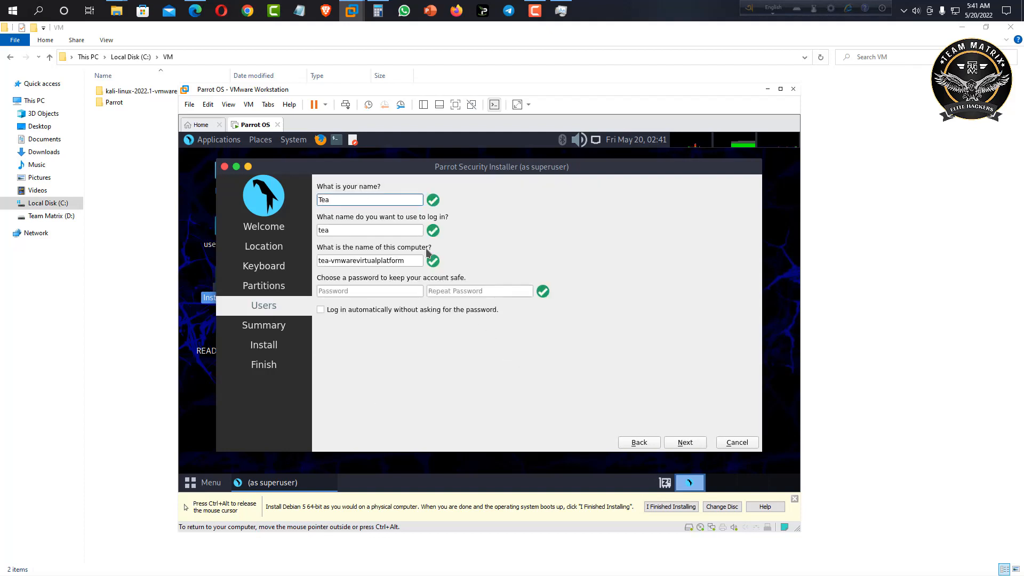
{"action": "type", "text": "m MA"}
{"action": "type", "text": "A"}
{"action": "type", "text": "A"}
{"action": "type", "text": "a"}
{"action": "type", "text": "trix"}
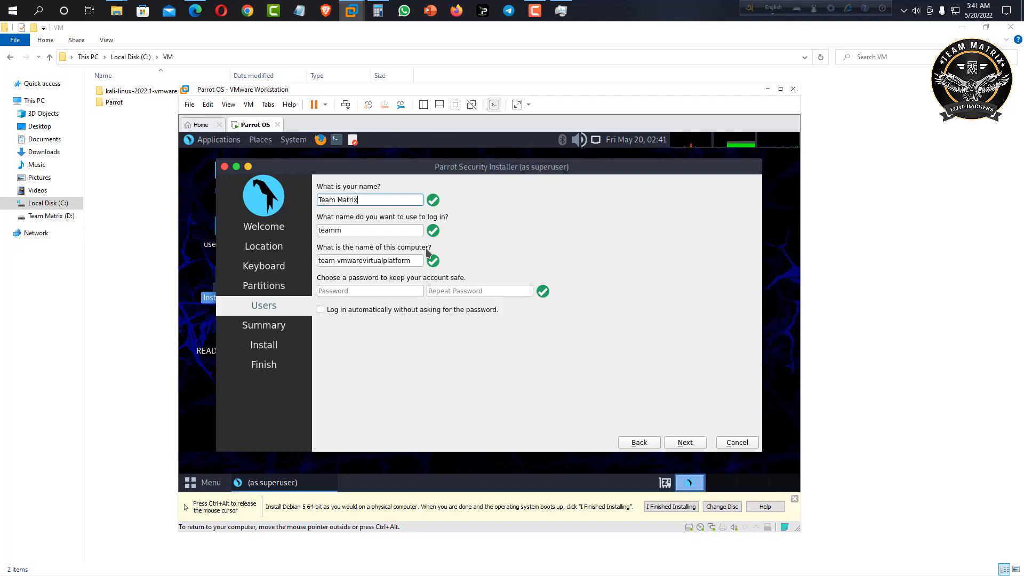
Replace the suggested login name with "teammatrix"
{"action": "left_click", "coordinate": [384, 233]}
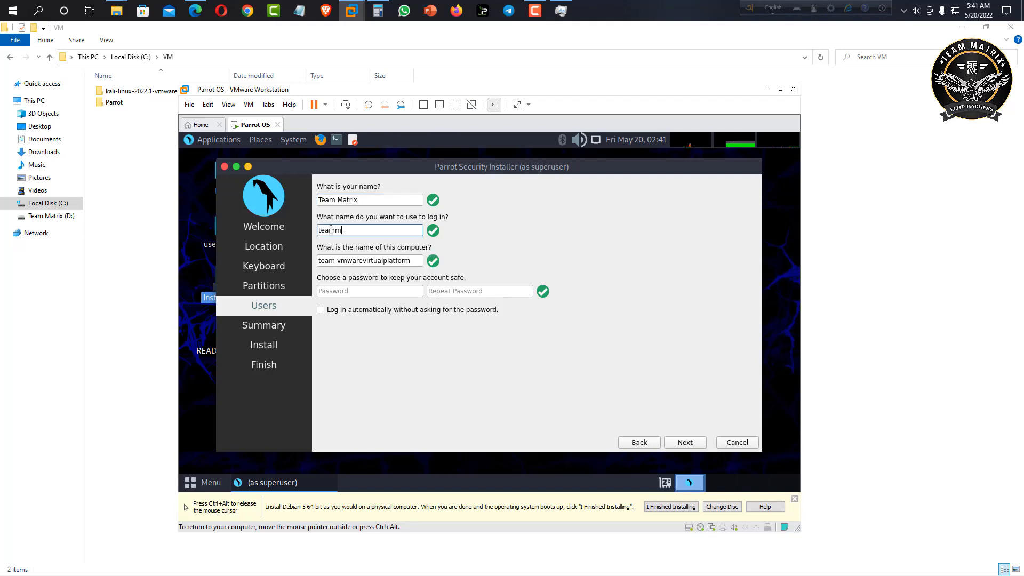
{"action": "key", "text": "ctrl+a"}
{"action": "key", "text": "BackSpace"}
{"action": "type", "text": "Tea"}
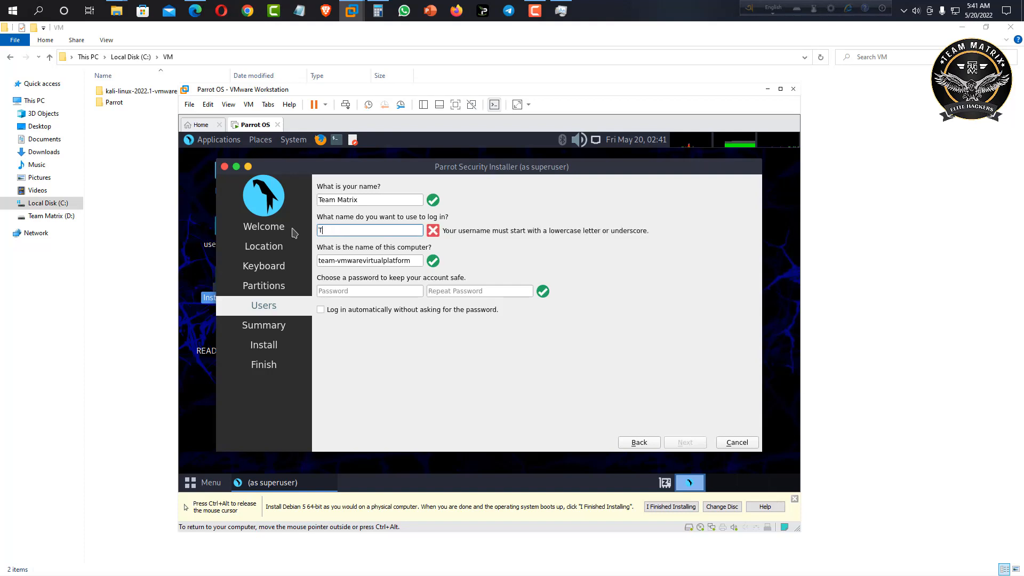
{"action": "key", "text": "BackSpace"}
{"action": "key", "text": "BackSpace"}
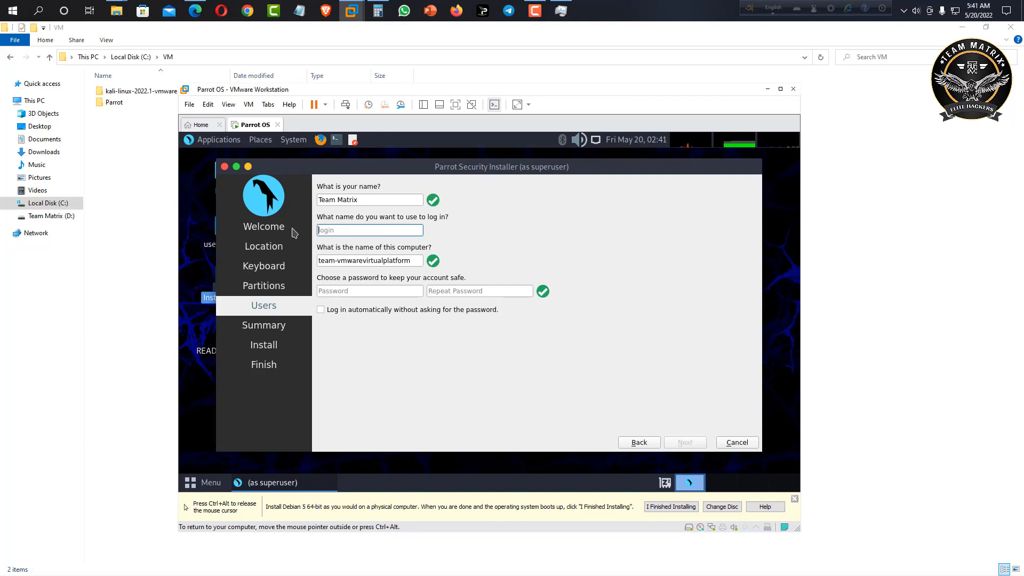
{"action": "type", "text": "teammatrix"}
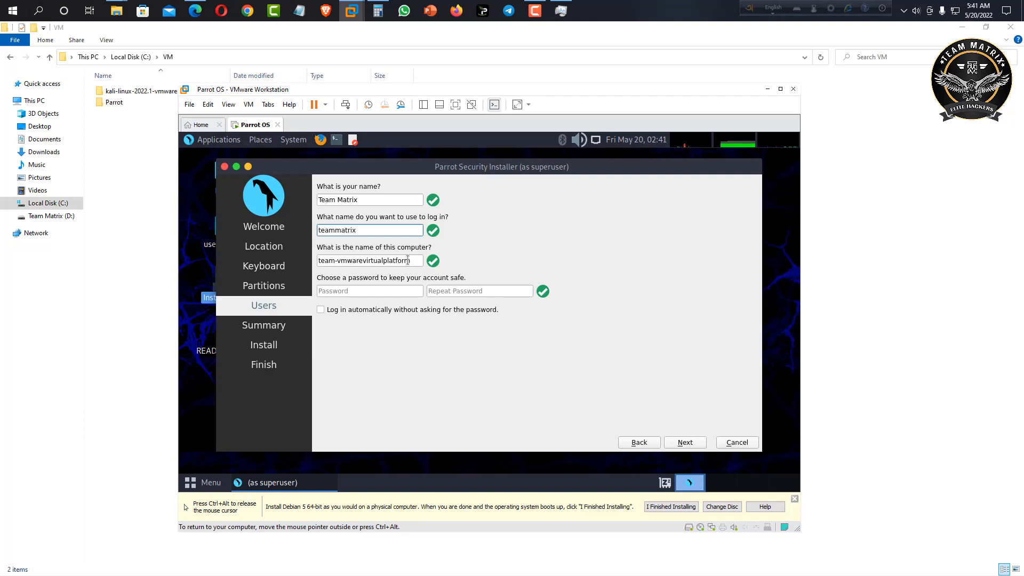
Name the computer "Teammatrix" and fill in the account password and its repetition
{"action": "left_click_drag", "start_coordinate": [422, 260], "coordinate": [317, 267]}
{"action": "key", "text": "BackSpace"}
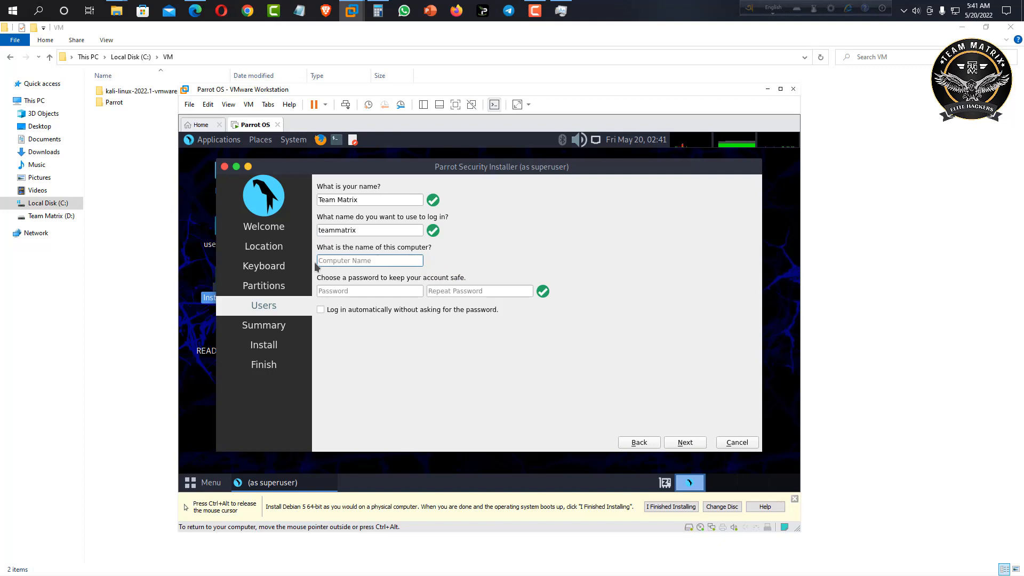
{"action": "type", "text": "Teammatrix"}
{"action": "left_click", "coordinate": [340, 290]}
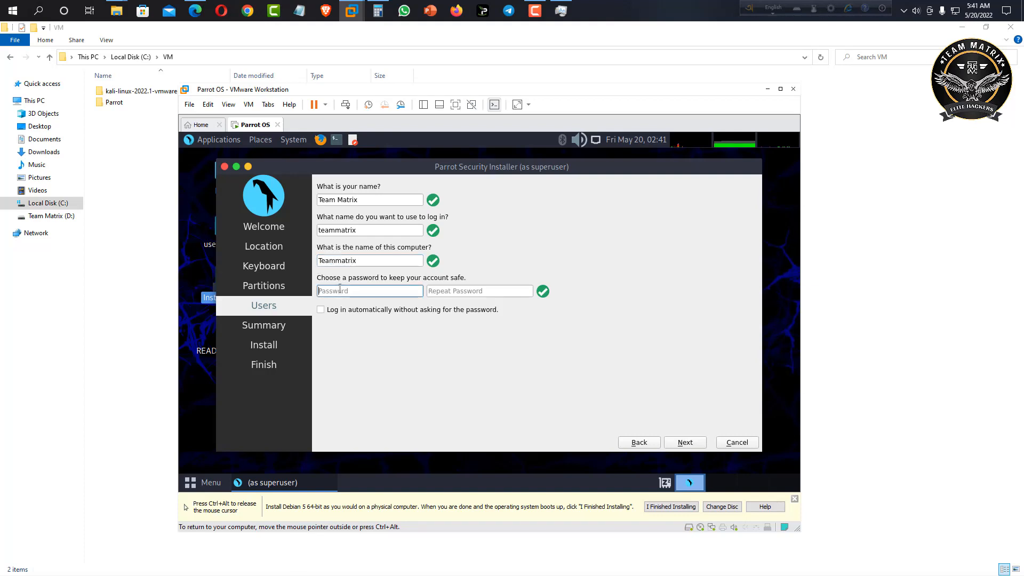
{"action": "left_click", "coordinate": [459, 291]}
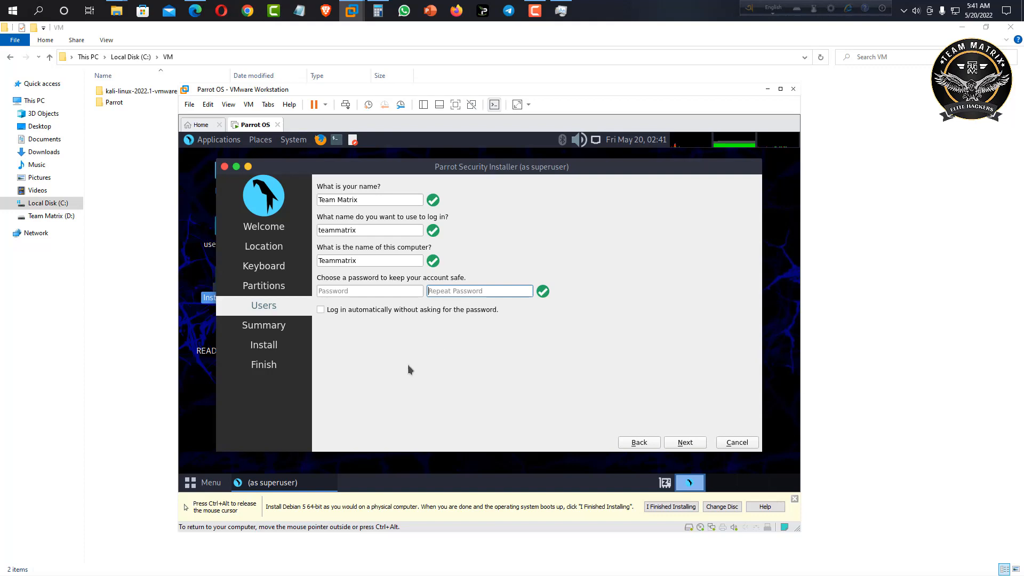
Continue to the installation summary and confirm installing Parrot OS on the virtual disk
{"action": "left_click", "coordinate": [688, 443]}
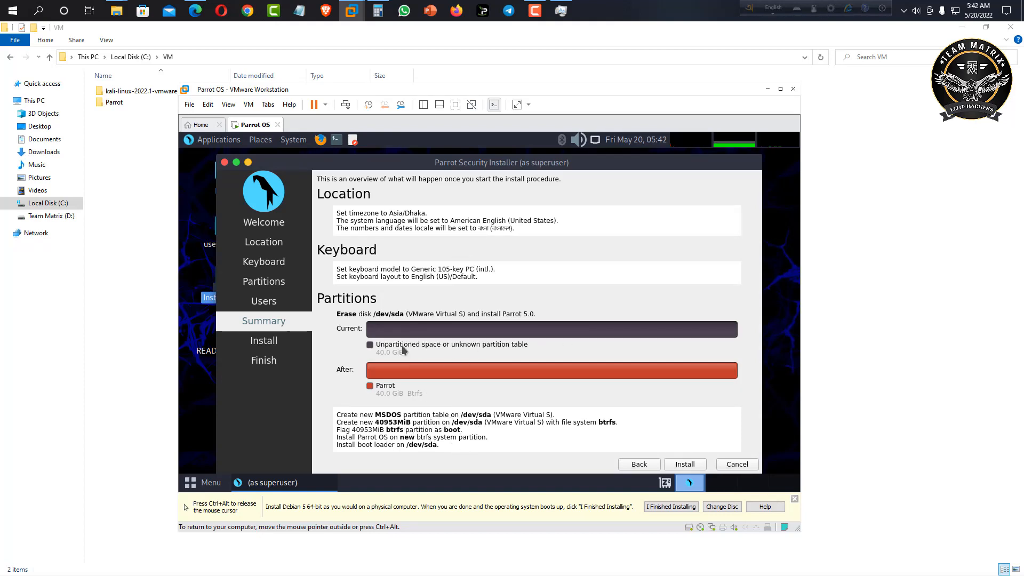
{"action": "left_click", "coordinate": [688, 464]}
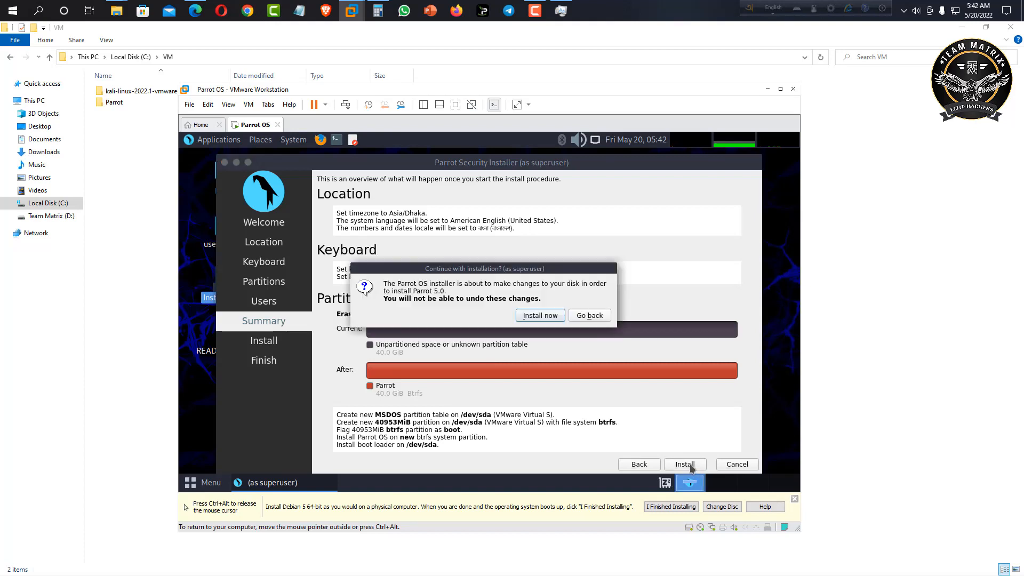
{"action": "left_click", "coordinate": [542, 317]}
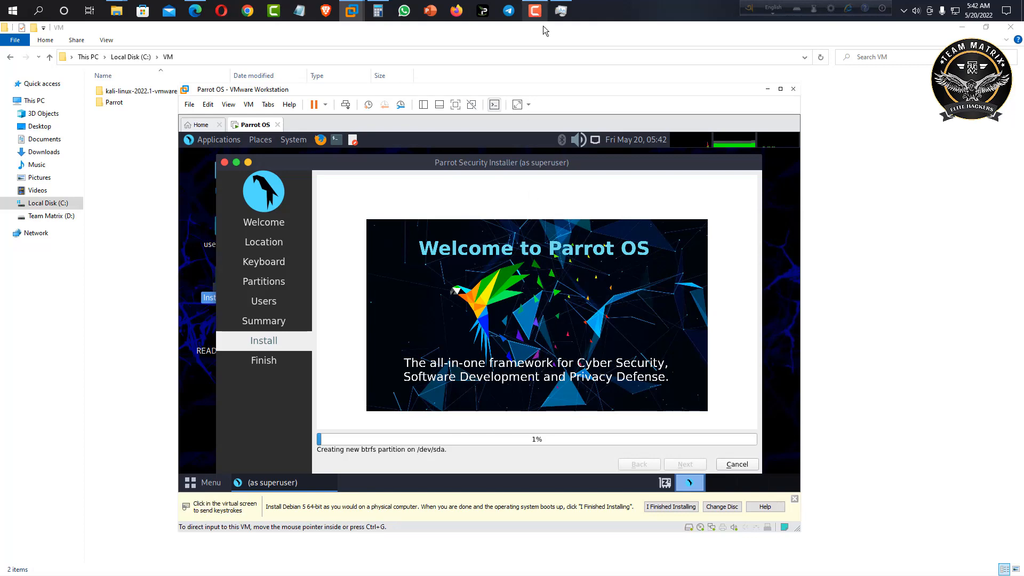
{"action": "left_click", "coordinate": [538, 11]}
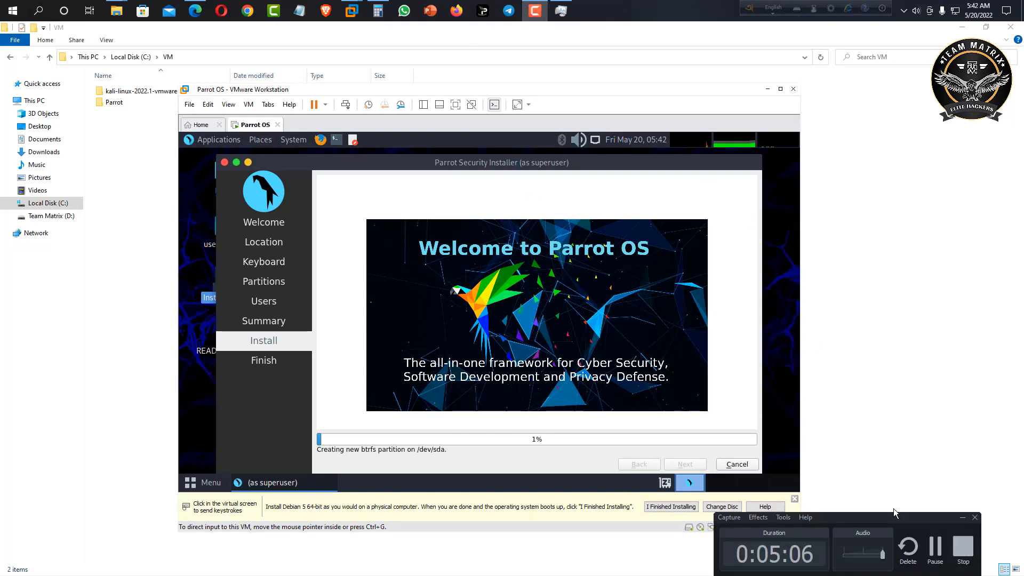
{"action": "left_click", "coordinate": [936, 549]}
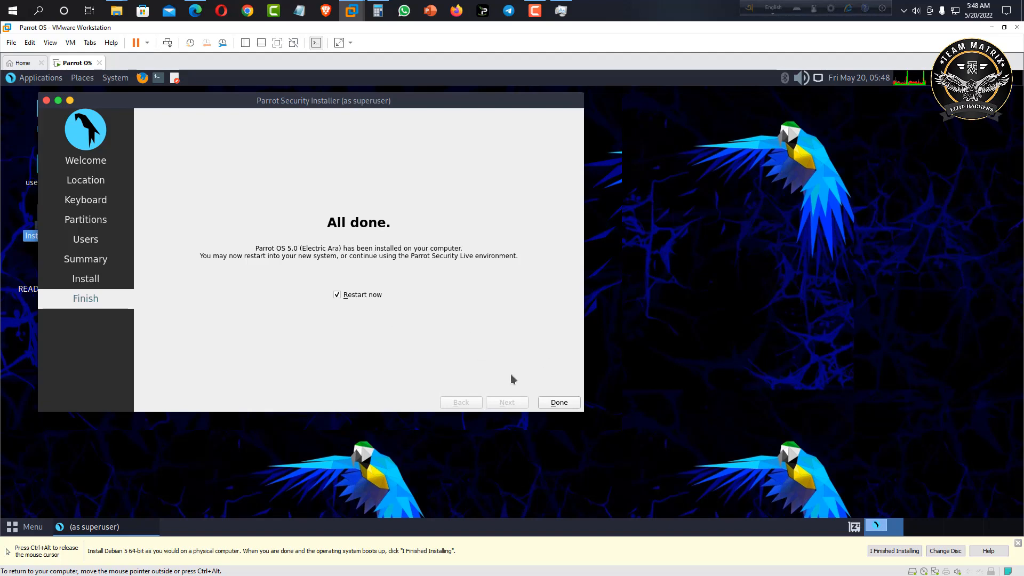
Finish the installer with a restart and log in to the installed system with the account password
{"action": "left_click", "coordinate": [559, 403]}
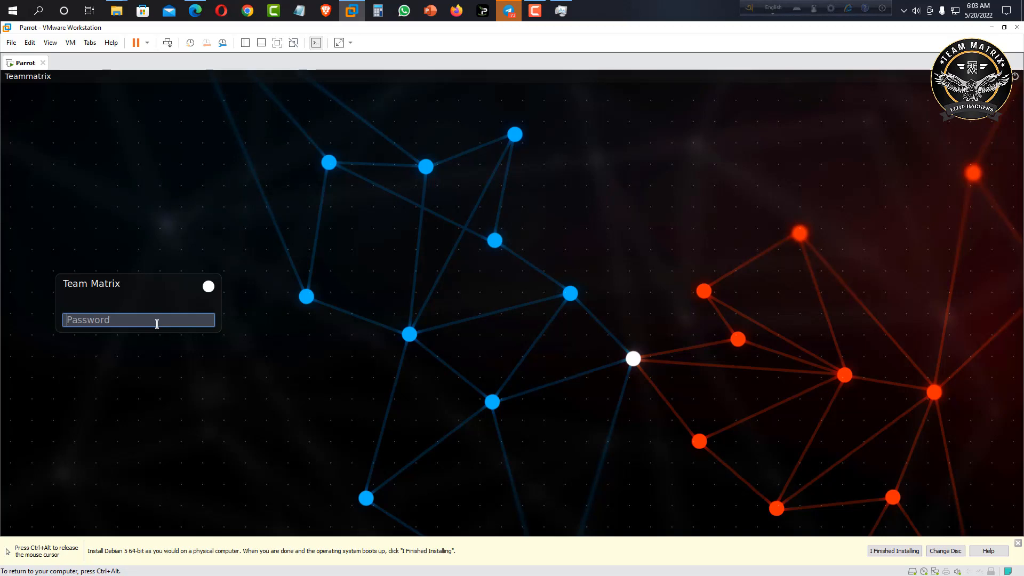
{"action": "type", "text": "******"}
{"action": "key", "text": "Return"}
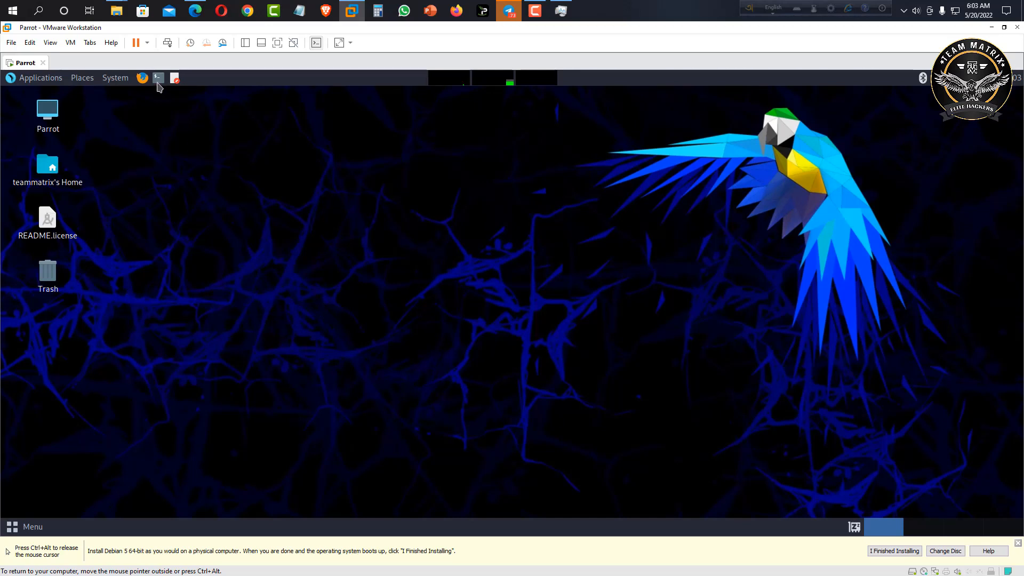
Open a terminal and run "sudo apt update && sudo apt upgrade"
{"action": "left_click", "coordinate": [158, 77]}
{"action": "type", "text": "s"}
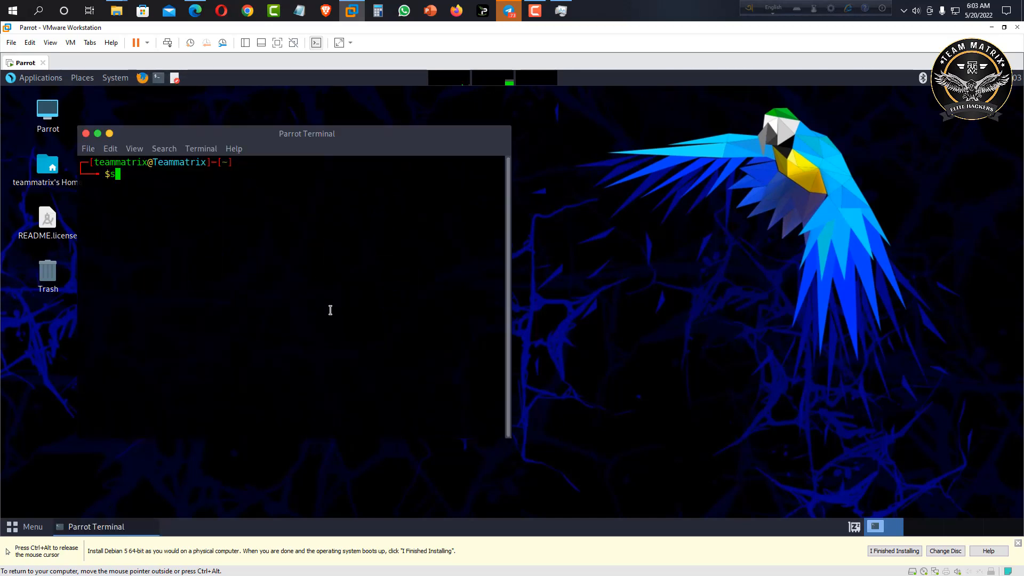
{"action": "type", "text": "udo a"}
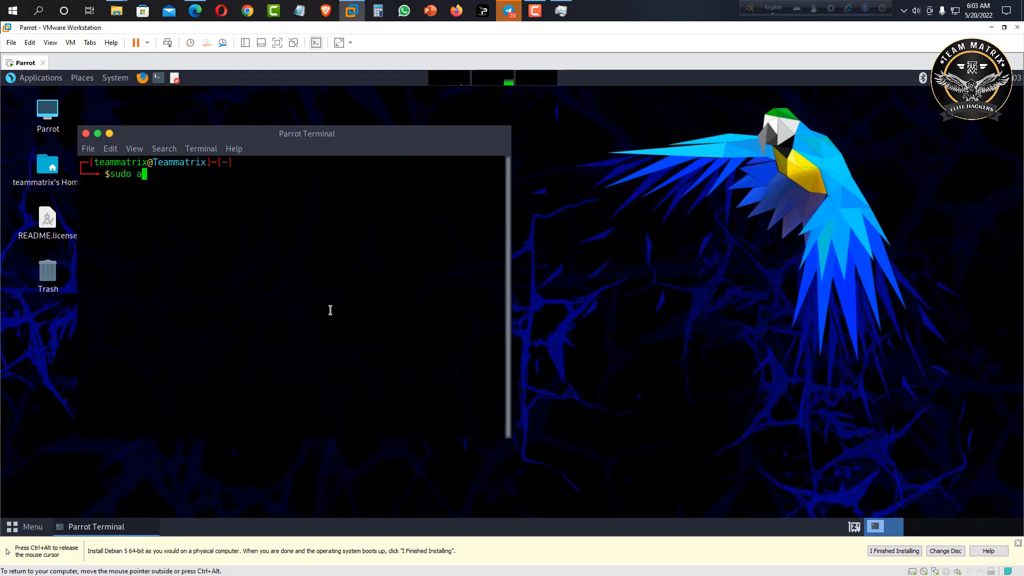
{"action": "type", "text": "pt update && sudo apt "}
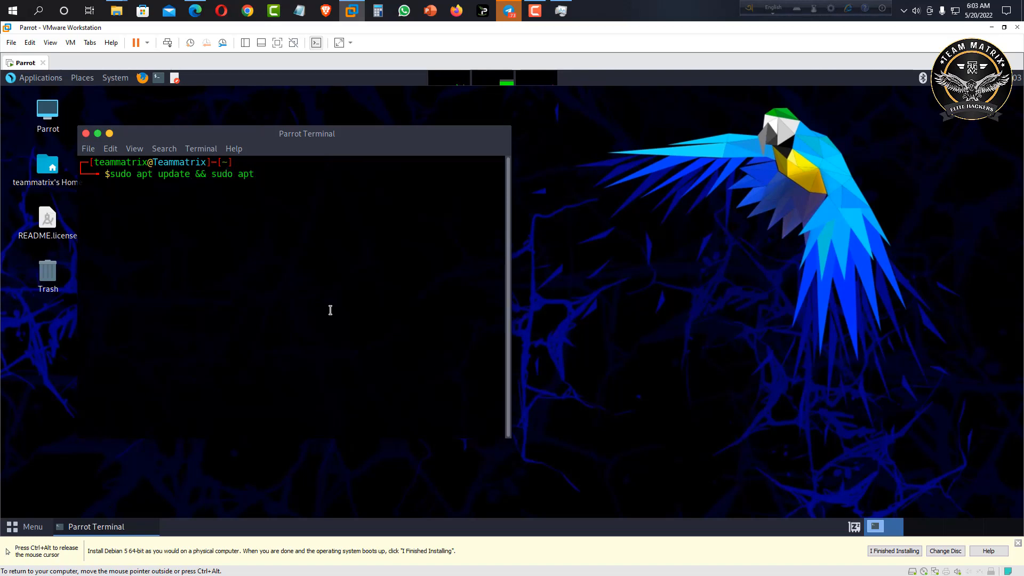
{"action": "type", "text": "upgrade"}
{"action": "key", "text": "Return"}
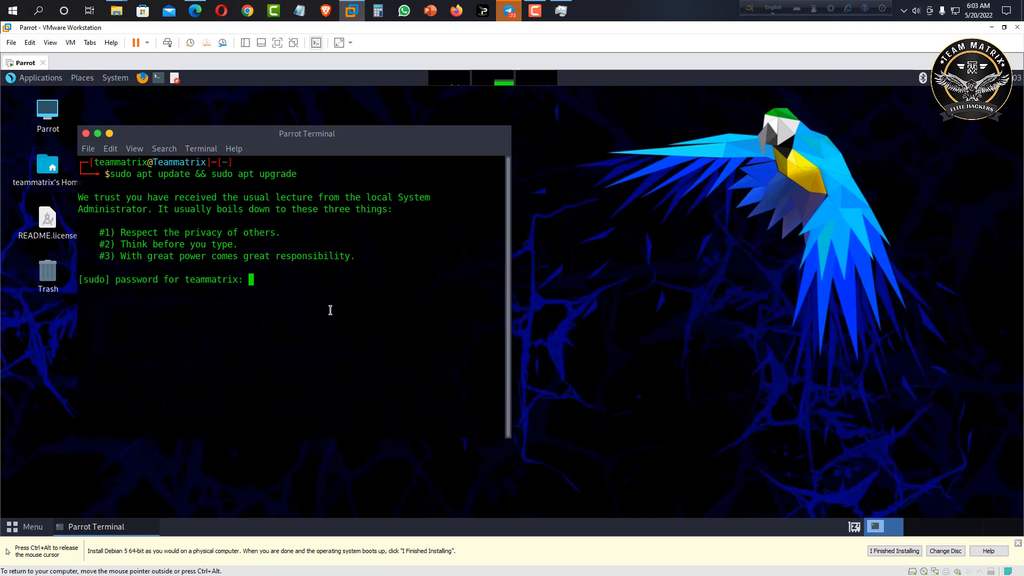
Authorize the package update with the account password and answer "y" to continue the upgrade
{"action": "key", "text": "Return"}
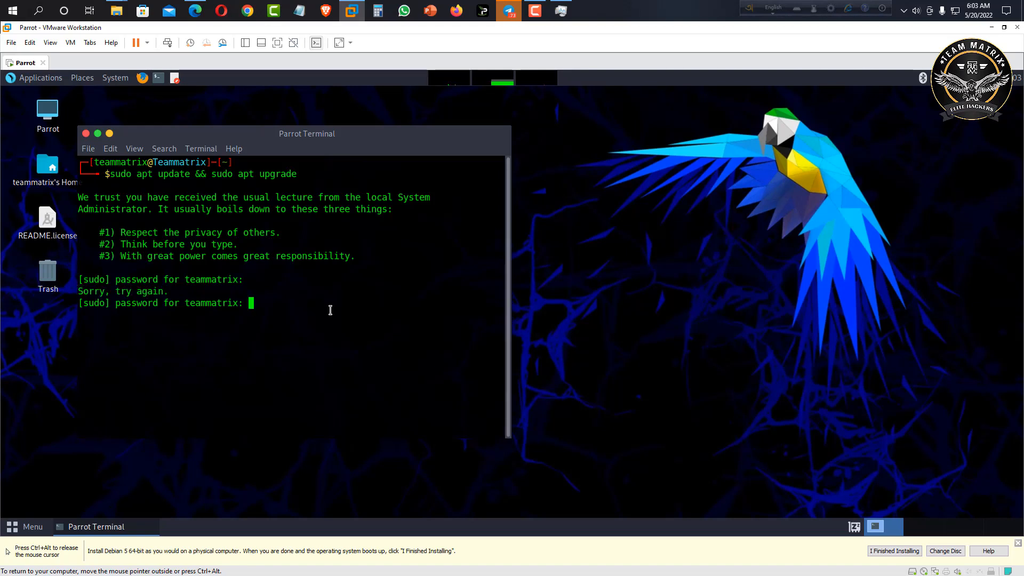
{"action": "key", "text": "Return"}
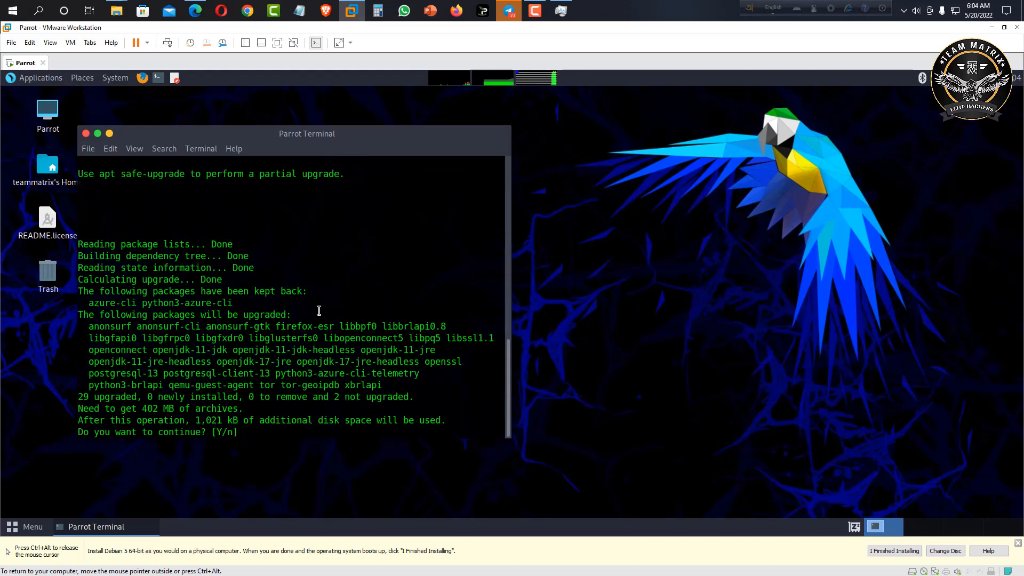
{"action": "type", "text": "y"}
{"action": "key", "text": "Return"}
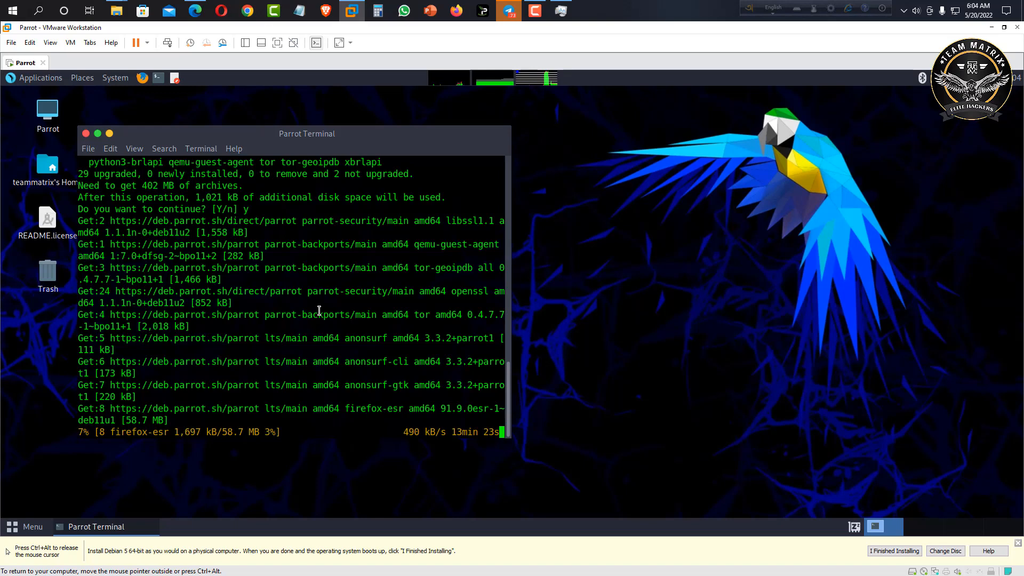
{"action": "left_click", "coordinate": [535, 11]}
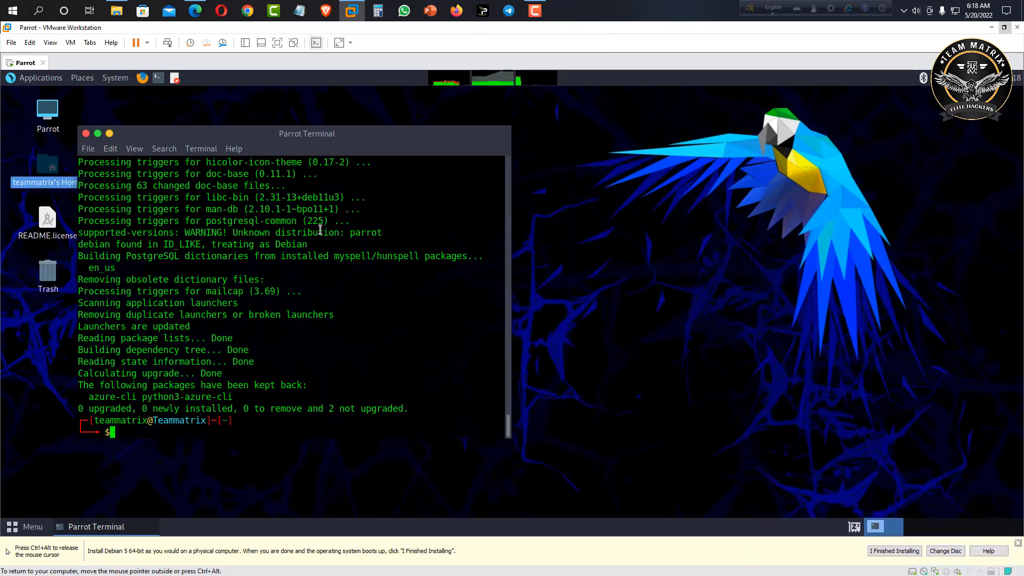
Move the terminal window toward the middle of the desktop and review the upgrade output
{"action": "left_click_drag", "start_coordinate": [247, 132], "coordinate": [397, 136]}
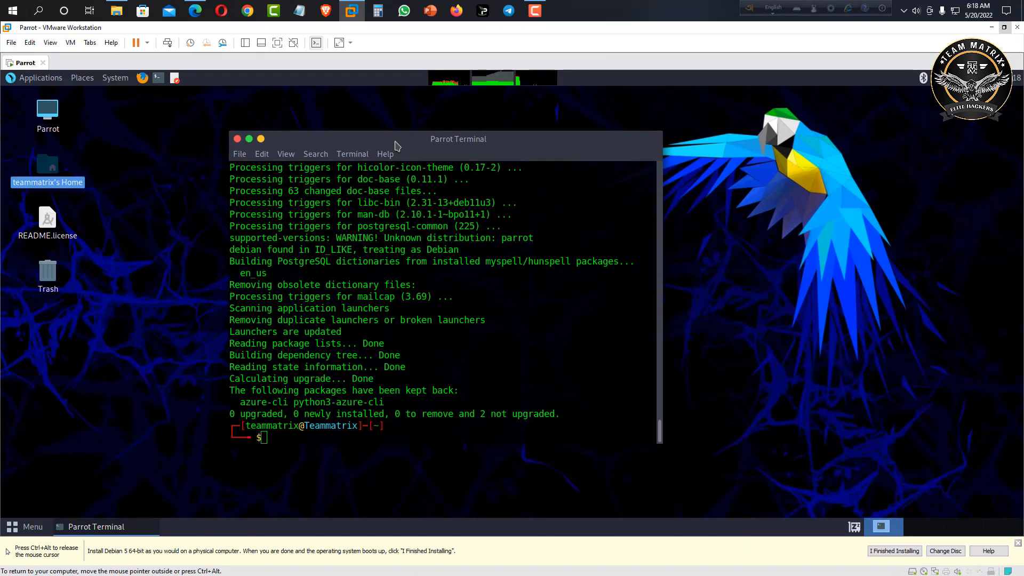
{"action": "scroll", "coordinate": [457, 272], "scroll_direction": "up", "scroll_amount": 3}
{"action": "scroll", "coordinate": [457, 272], "scroll_direction": "up", "scroll_amount": 5}
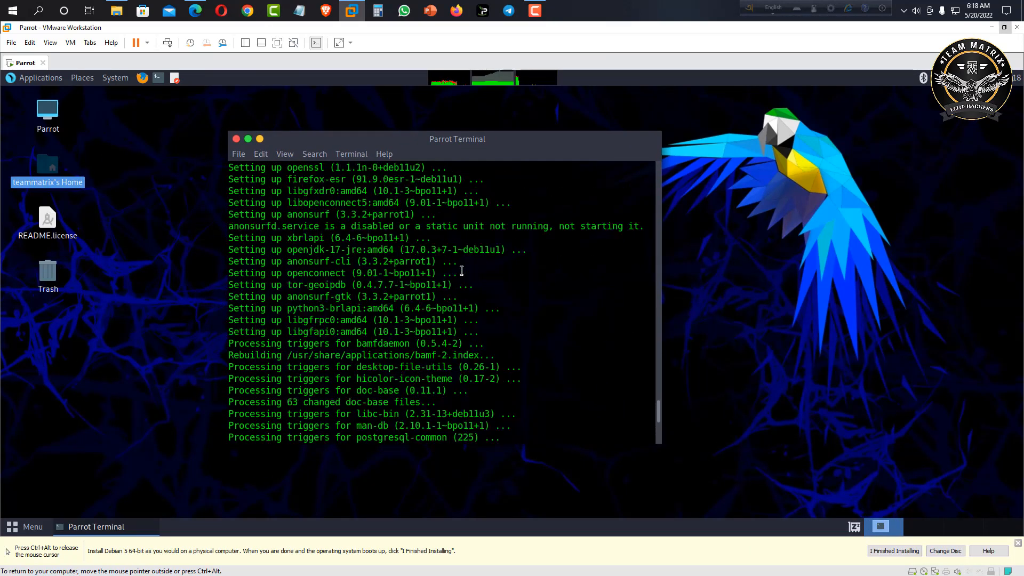
{"action": "scroll", "coordinate": [483, 276], "scroll_direction": "down", "scroll_amount": 6}
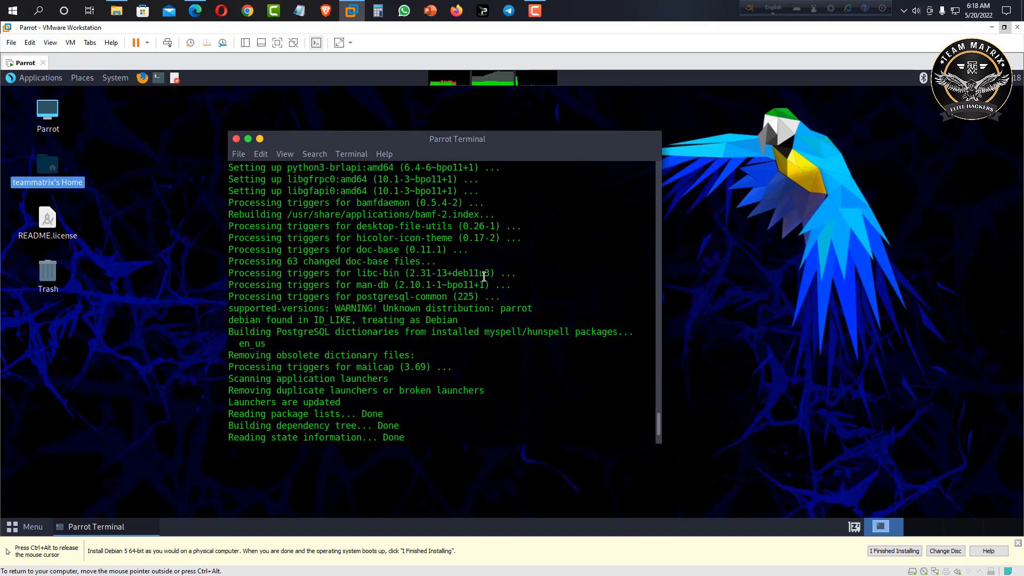
{"action": "scroll", "coordinate": [490, 277], "scroll_direction": "down", "scroll_amount": 2}
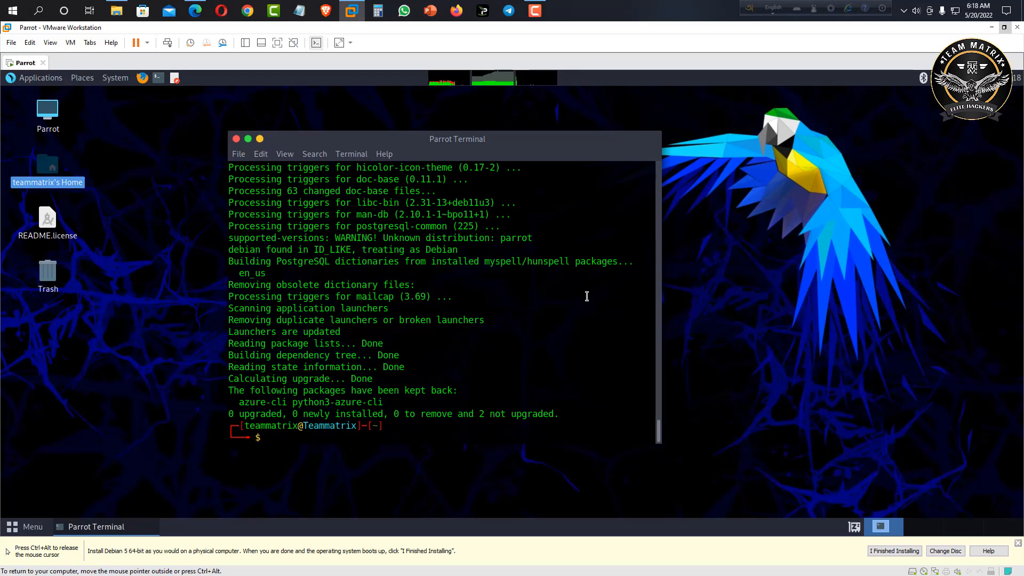